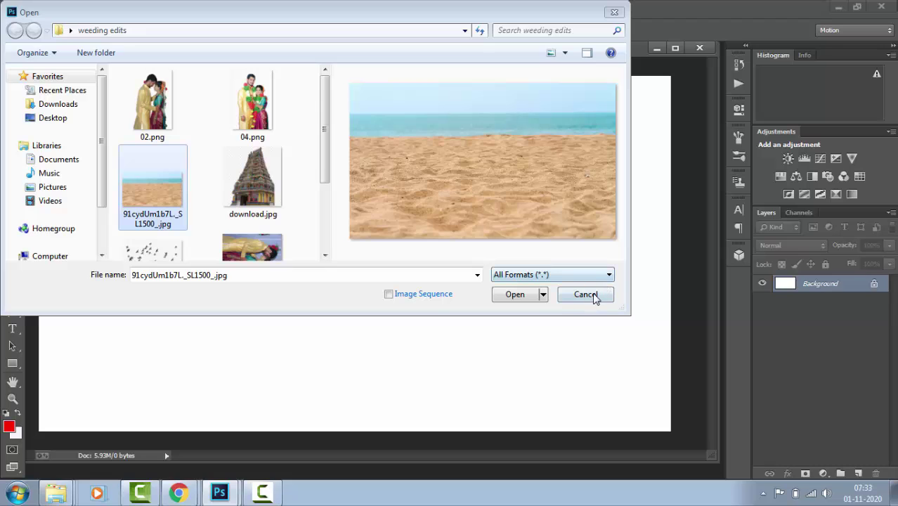
# - Place 91cydUm1b7L._SL1500_.jpg, enlarge it to the canvas width and move it down so the sand fills the canvas bottom
pyautogui.press('Return')
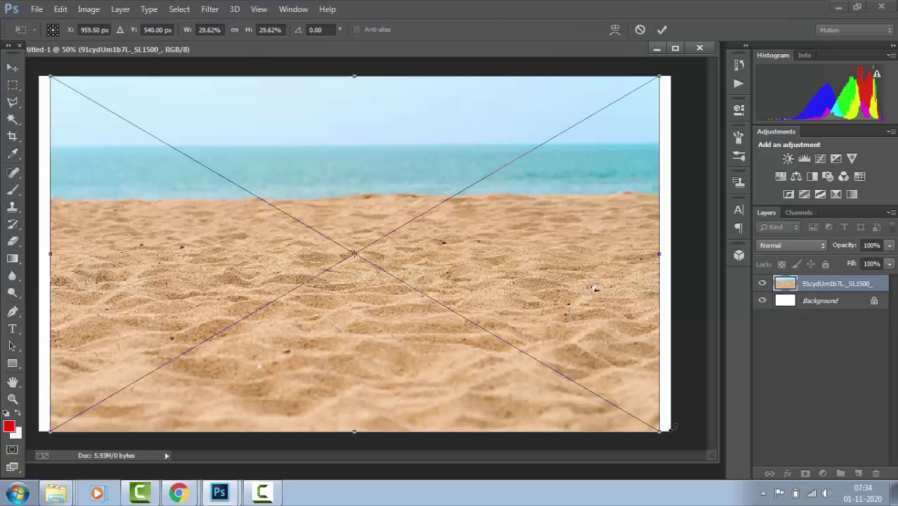
pyautogui.moveTo(655, 431); pyautogui.dragTo(685, 441)
pyautogui.moveTo(580, 353); pyautogui.dragTo(573, 497)
pyautogui.press('Return')
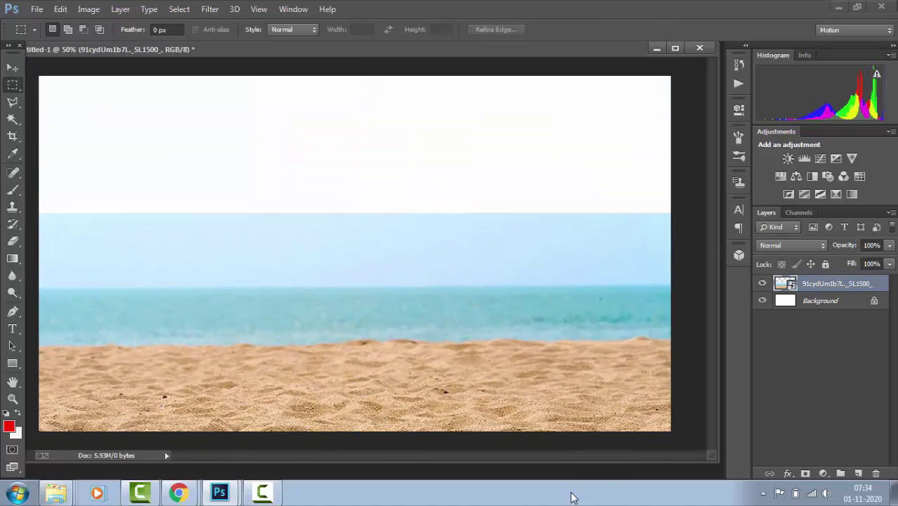
# - Rasterize the beach layer and delete its sky area using a Magic Wand selection
pyautogui.rightClick(826, 288)
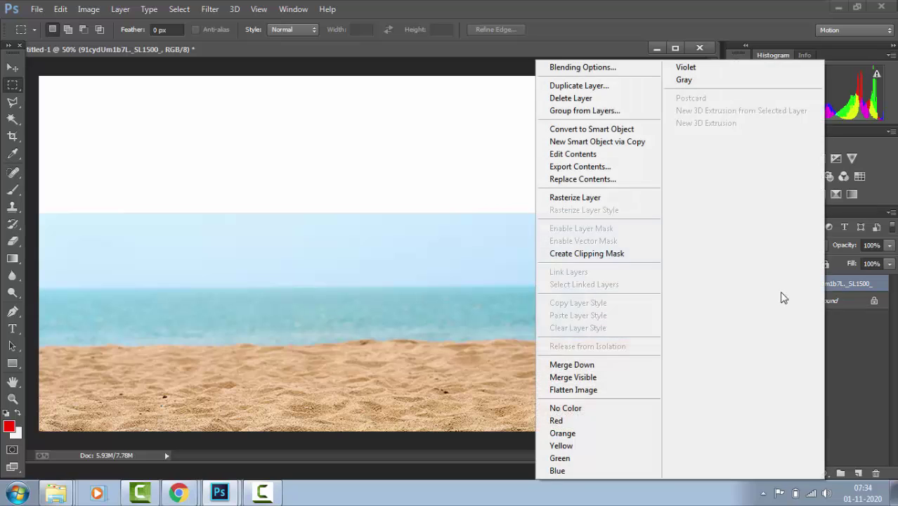
pyautogui.click(608, 202)
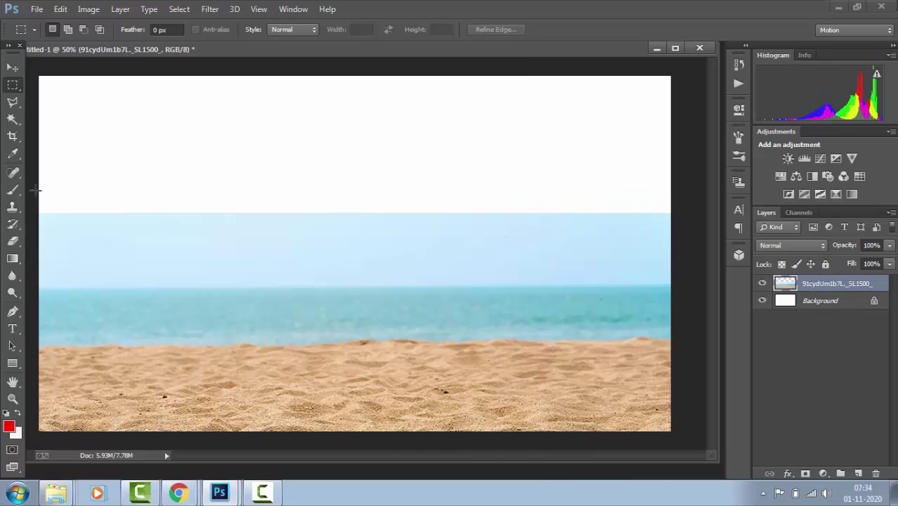
pyautogui.click(20, 122)
pyautogui.click(170, 247)
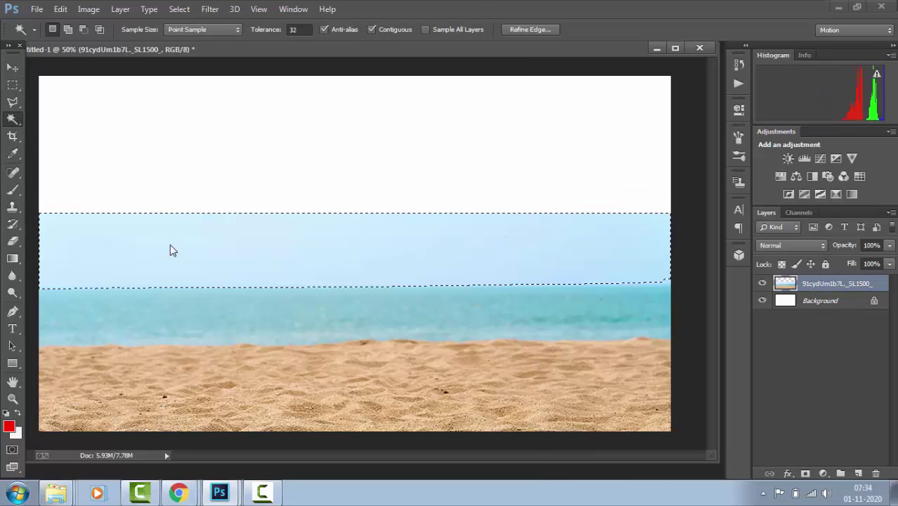
pyautogui.press('Delete')
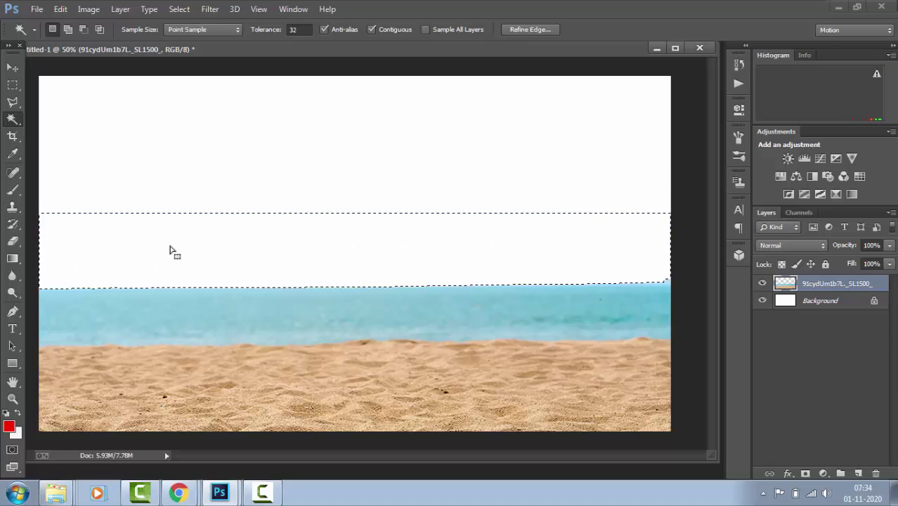
# - Select the whole strip of sea between the cleared sky and the sand with the Quick Selection tool
pyautogui.click(85, 312)
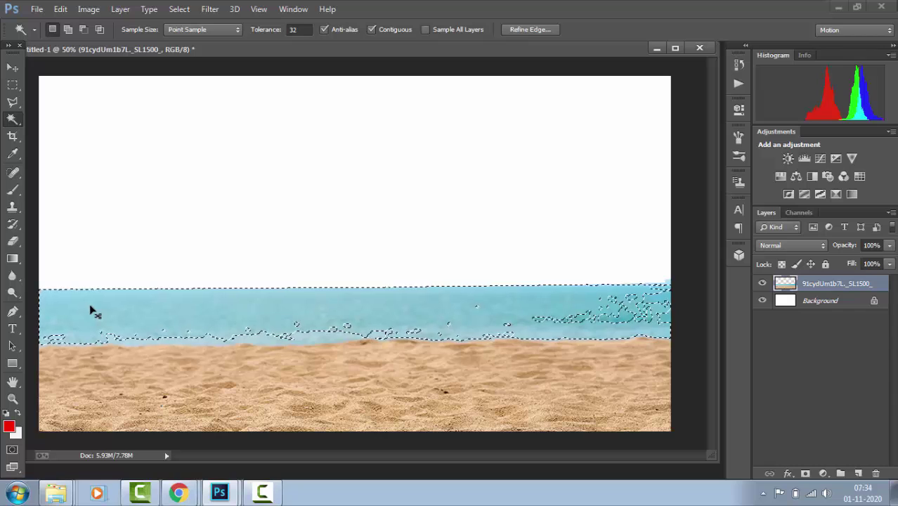
pyautogui.hotkey('ctrl', 'd')
pyautogui.rightClick(13, 118)
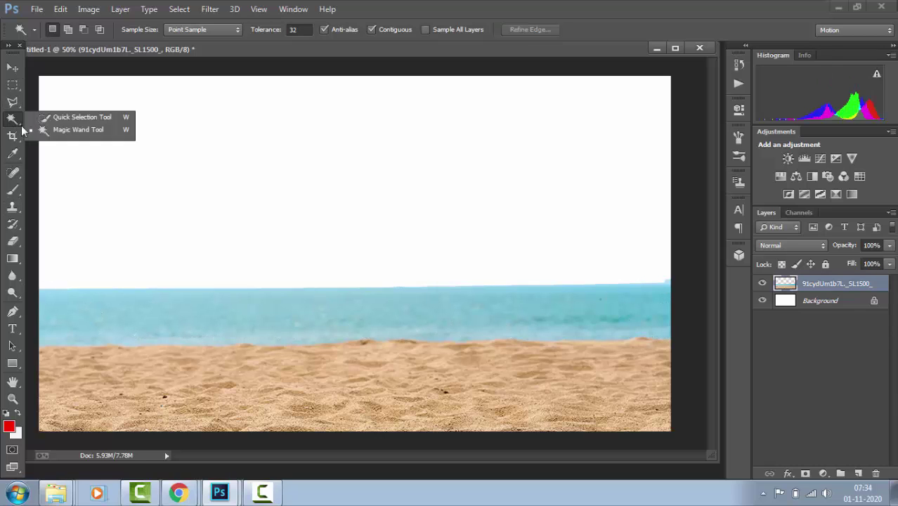
pyautogui.click(49, 120)
pyautogui.moveTo(54, 308)
pyautogui.mouseDown()
pyautogui.moveTo(181, 317)
pyautogui.moveTo(377, 303)
pyautogui.moveTo(612, 310)
pyautogui.mouseUp()
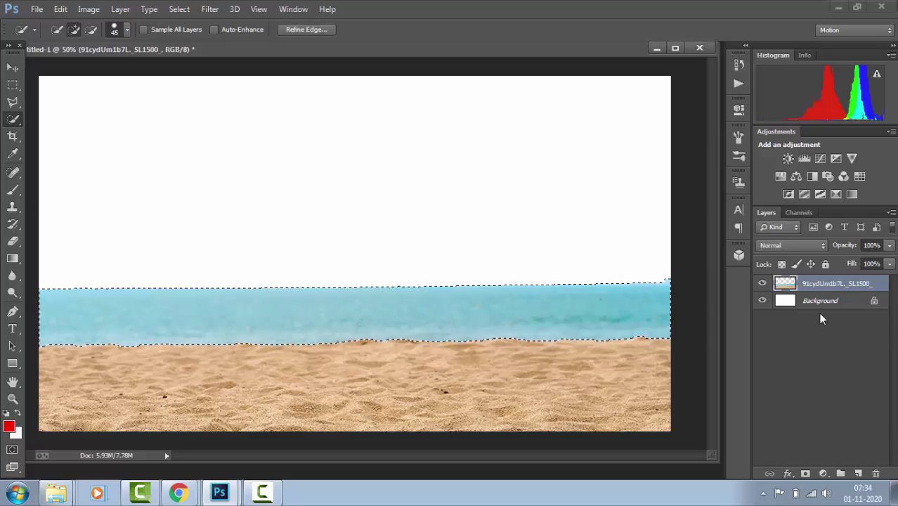
# - Add a new empty layer above the beach layer and try to move the selected sea strip
pyautogui.moveTo(5, 55); pyautogui.dragTo(5, 64)
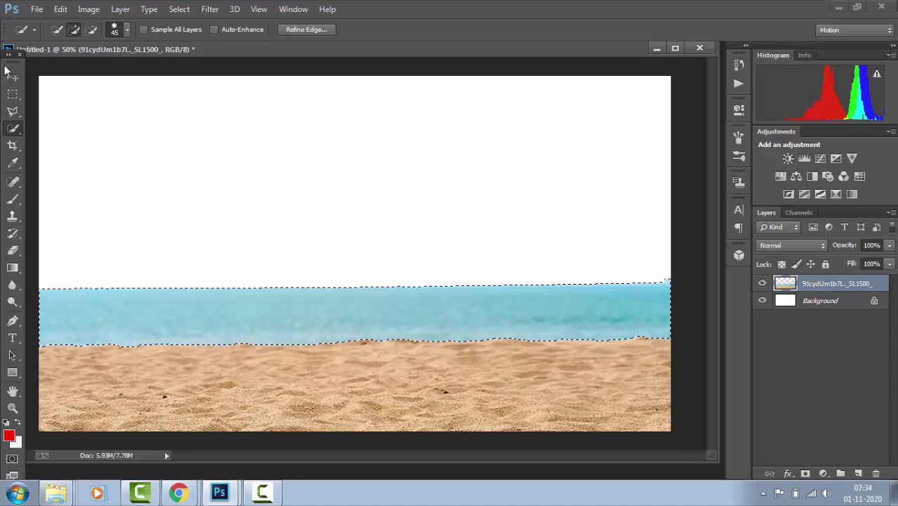
pyautogui.click(12, 79)
pyautogui.rightClick(299, 319)
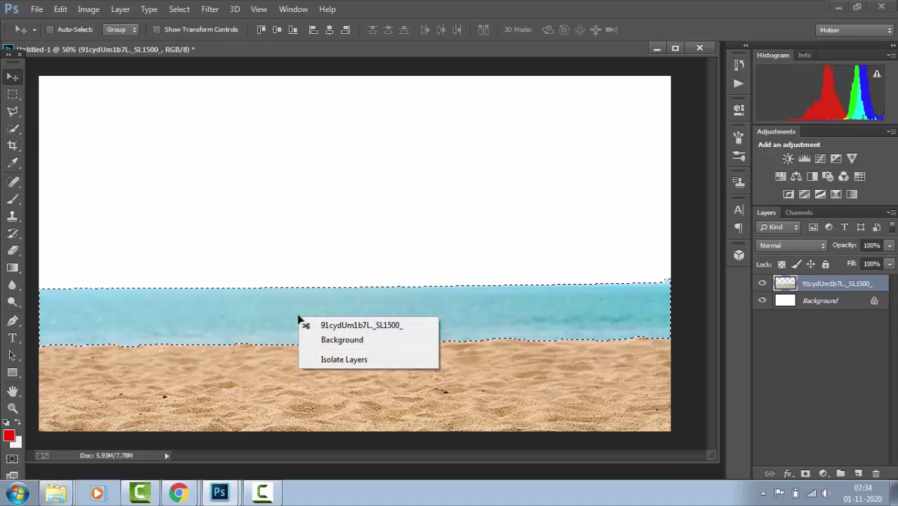
pyautogui.rightClick(843, 284)
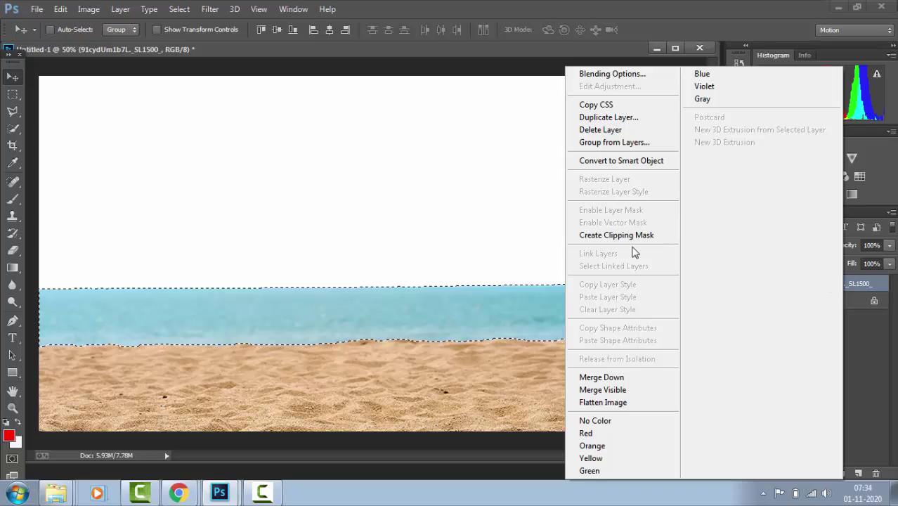
pyautogui.click(492, 225)
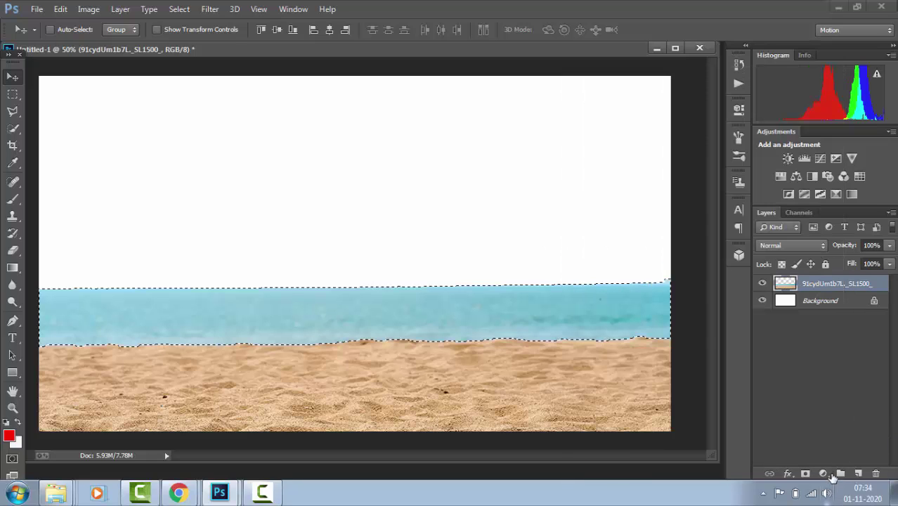
pyautogui.click(858, 473)
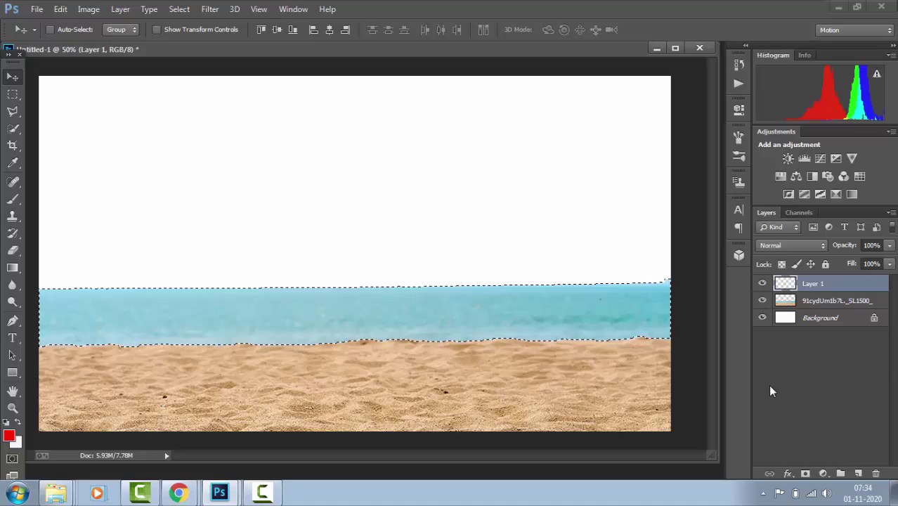
pyautogui.moveTo(601, 325); pyautogui.dragTo(602, 302)
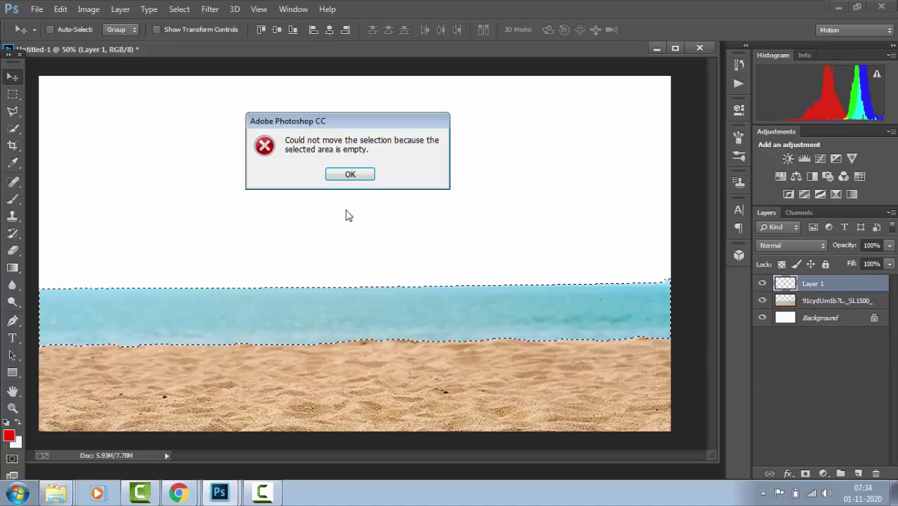
pyautogui.click(353, 177)
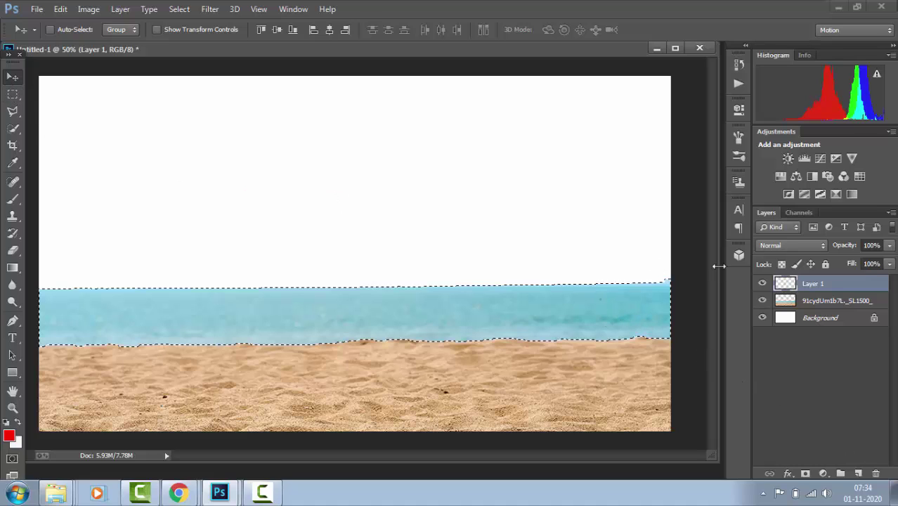
# - On the beach layer, distort the selected sea into a thin band along the sand's upper edge, then remove the selection
pyautogui.click(817, 307)
pyautogui.moveTo(510, 326)
pyautogui.mouseDown()
pyautogui.moveTo(515, 305)
pyautogui.moveTo(505, 321)
pyautogui.moveTo(517, 316)
pyautogui.mouseUp()
pyautogui.hotkey('ctrl', 't')
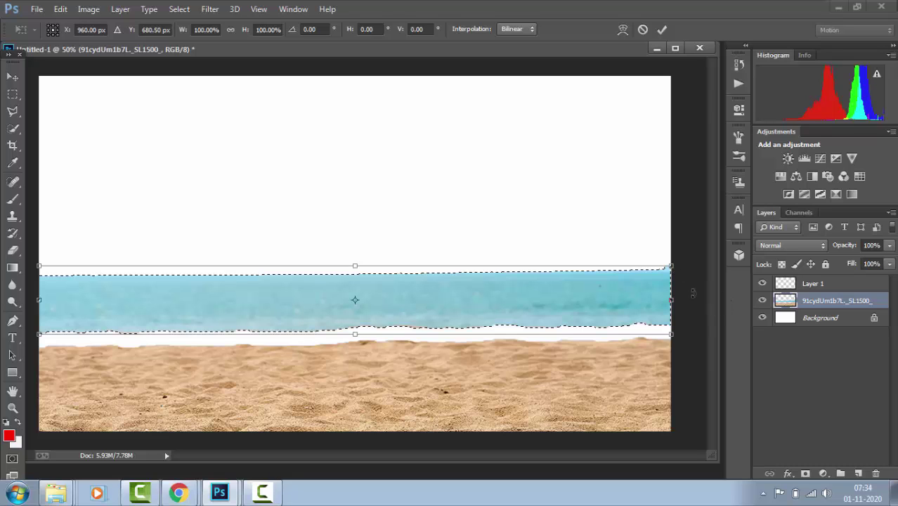
pyautogui.moveTo(671, 267); pyautogui.dragTo(665, 316)
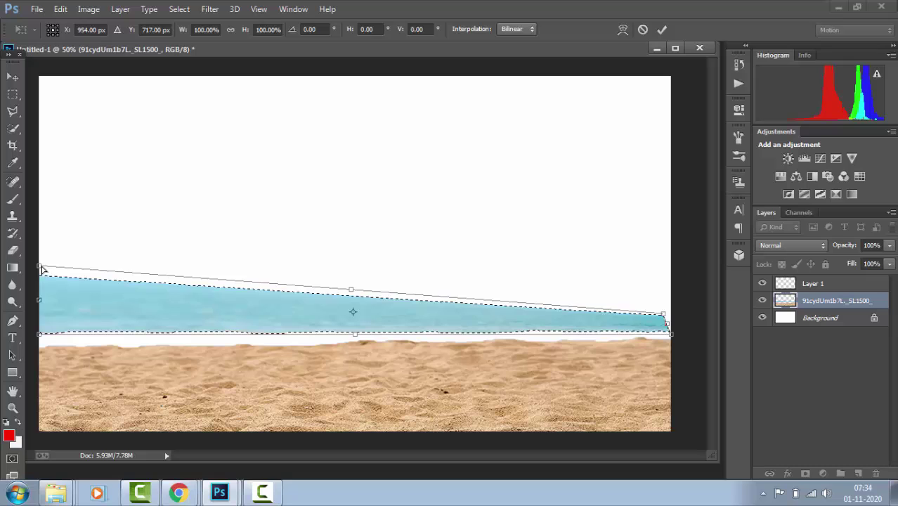
pyautogui.moveTo(41, 269); pyautogui.dragTo(33, 349)
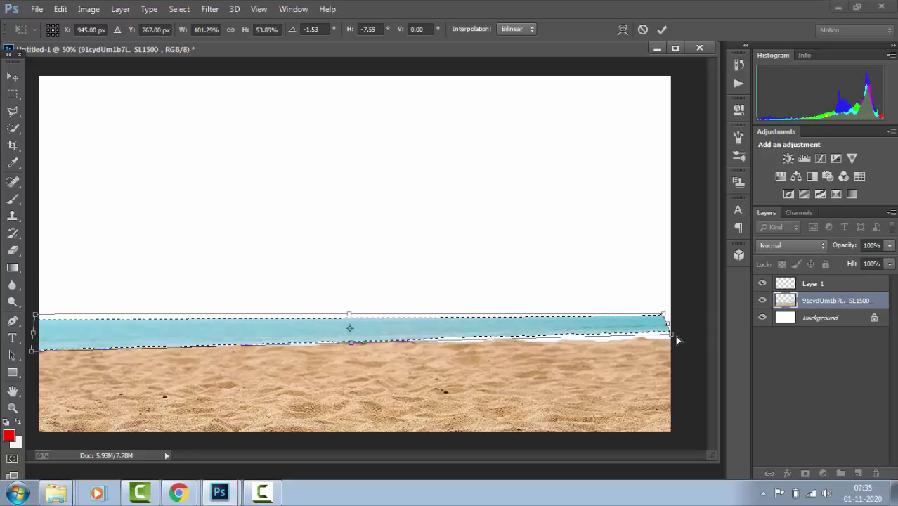
pyautogui.moveTo(672, 338); pyautogui.dragTo(676, 350)
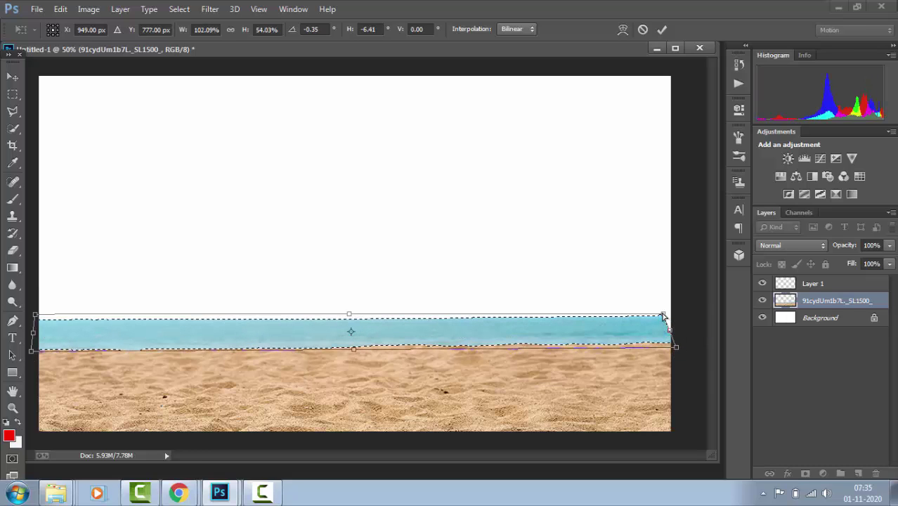
pyautogui.moveTo(663, 316); pyautogui.dragTo(676, 333)
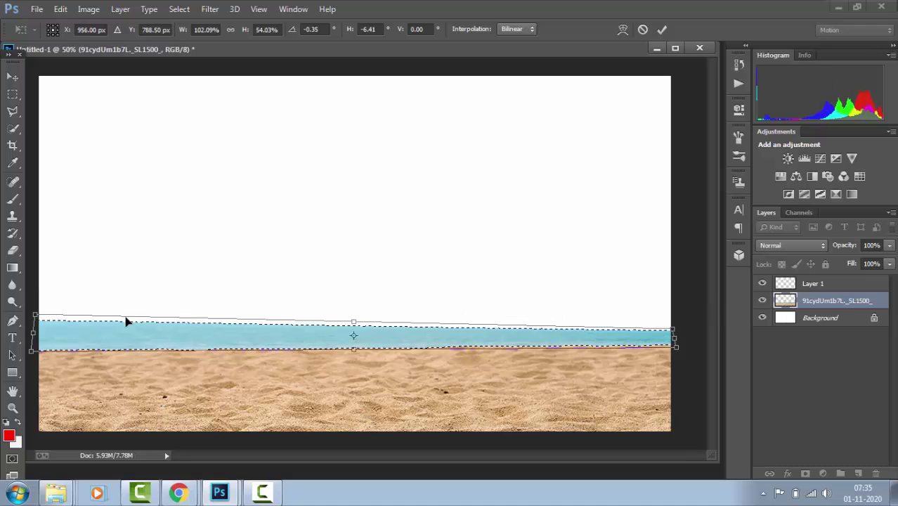
pyautogui.moveTo(39, 316); pyautogui.dragTo(40, 342)
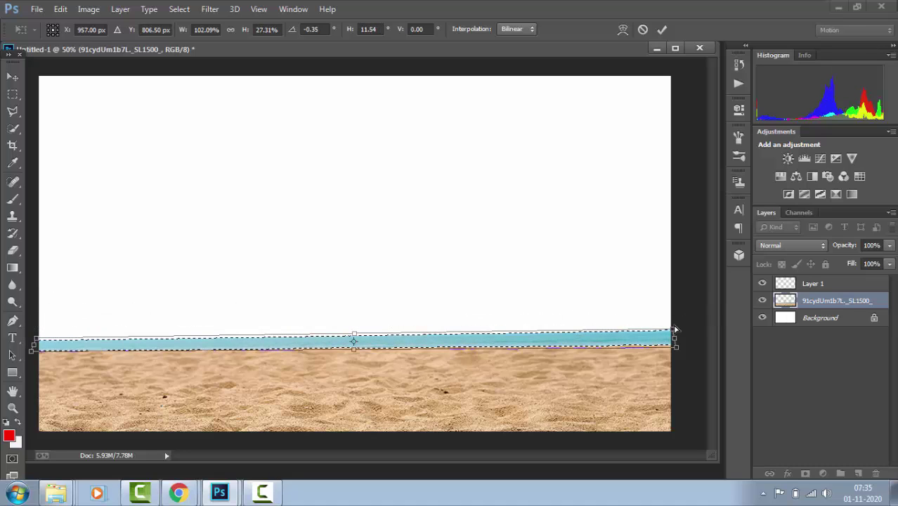
pyautogui.moveTo(675, 328); pyautogui.dragTo(675, 336)
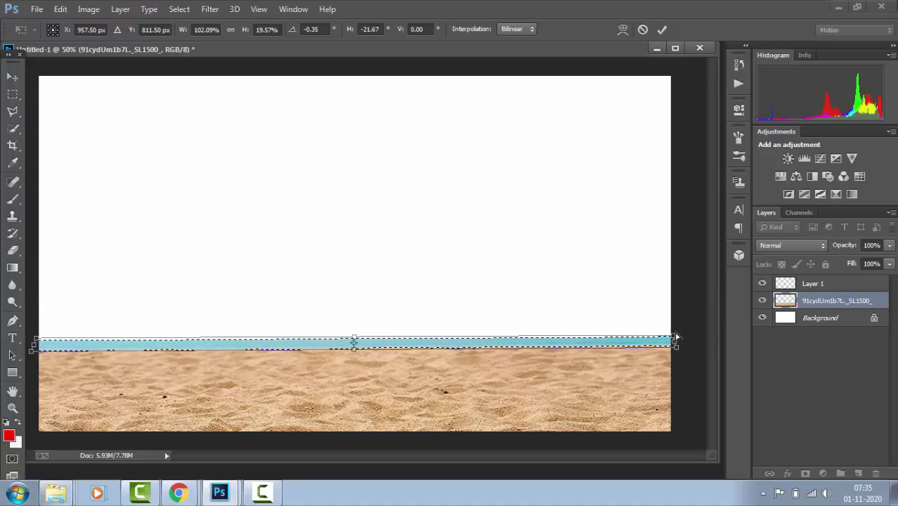
pyautogui.press('Return')
pyautogui.hotkey('ctrl', 'd')
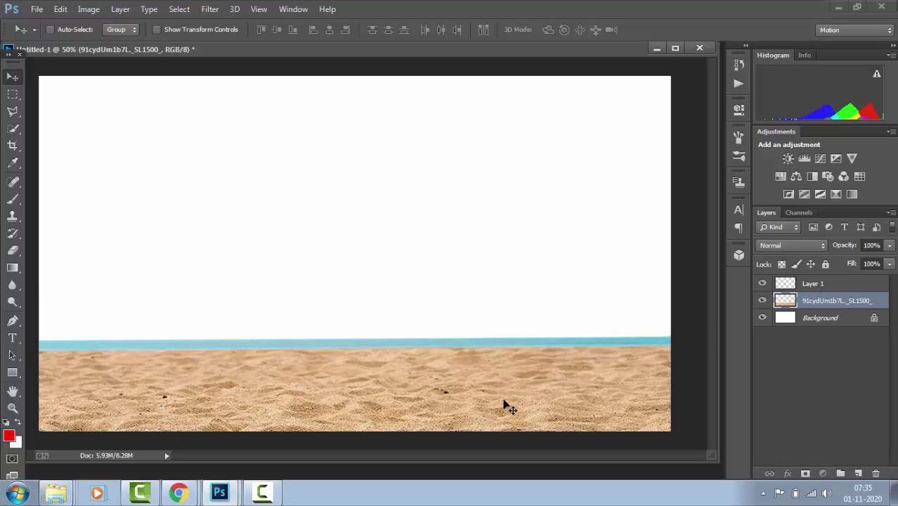
# - Move the beach layer down until the sand occupies only a narrow band along the bottom of the canvas
pyautogui.moveTo(503, 406); pyautogui.dragTo(504, 424)
pyautogui.hotkey('shift', 'Down')
pyautogui.hotkey('shift', 'Down')
pyautogui.hotkey('shift', 'Down')
pyautogui.hotkey('shift', 'Down')
pyautogui.hotkey('shift', 'Down')
pyautogui.hotkey('shift', 'Down')
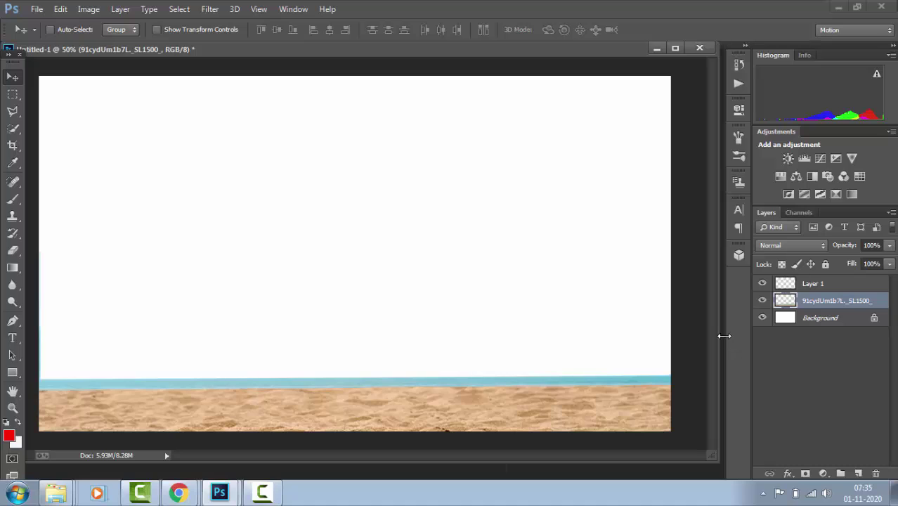
pyautogui.doubleClick(724, 336)
pyautogui.click(746, 45)
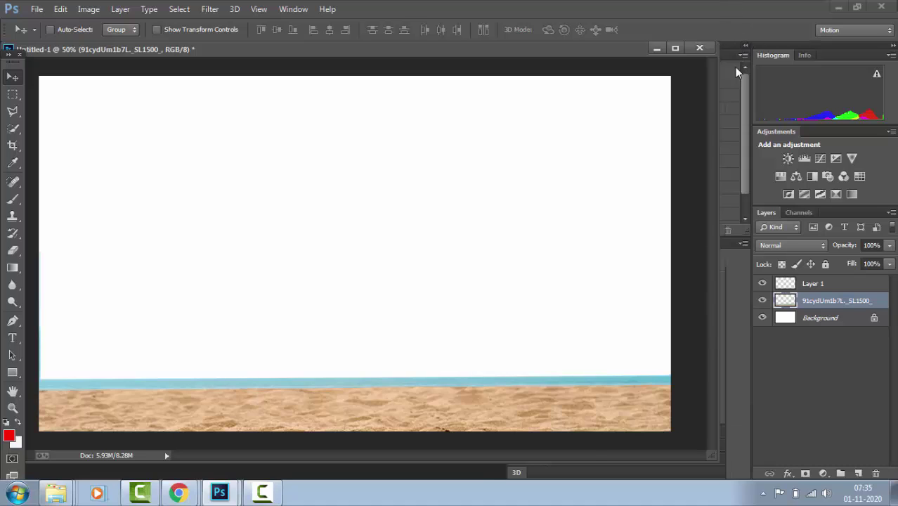
# - Place the soft-cloudy gradient pastel sky image and stretch it across the canvas width down to the sand
pyautogui.hotkey('ctrl', 'o')
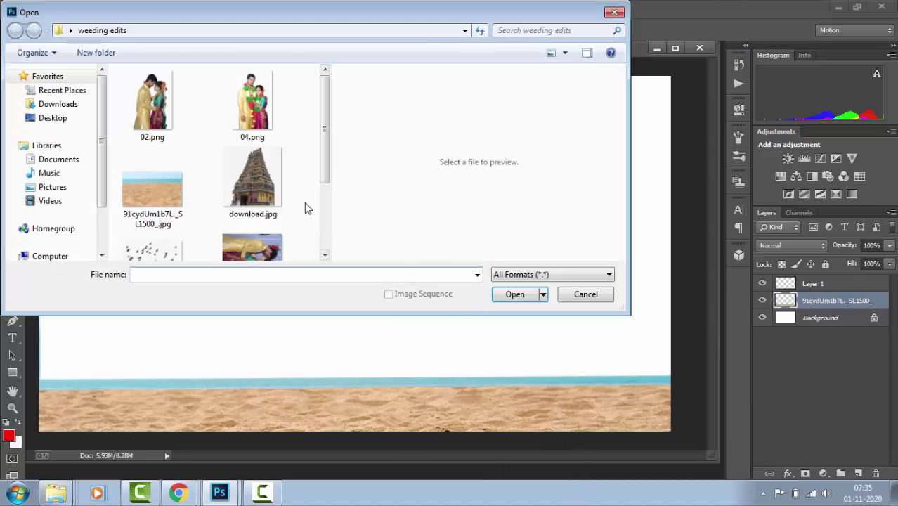
pyautogui.moveTo(326, 140); pyautogui.dragTo(339, 244)
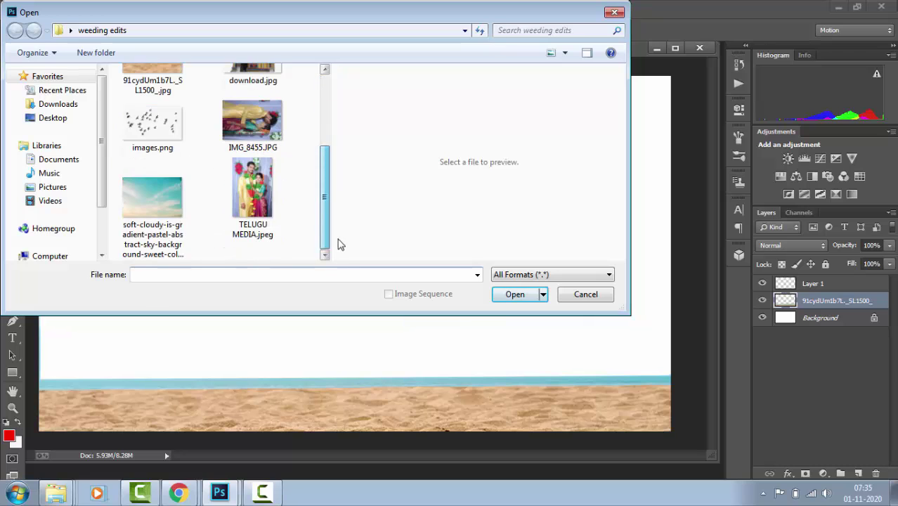
pyautogui.click(140, 232)
pyautogui.press('Return')
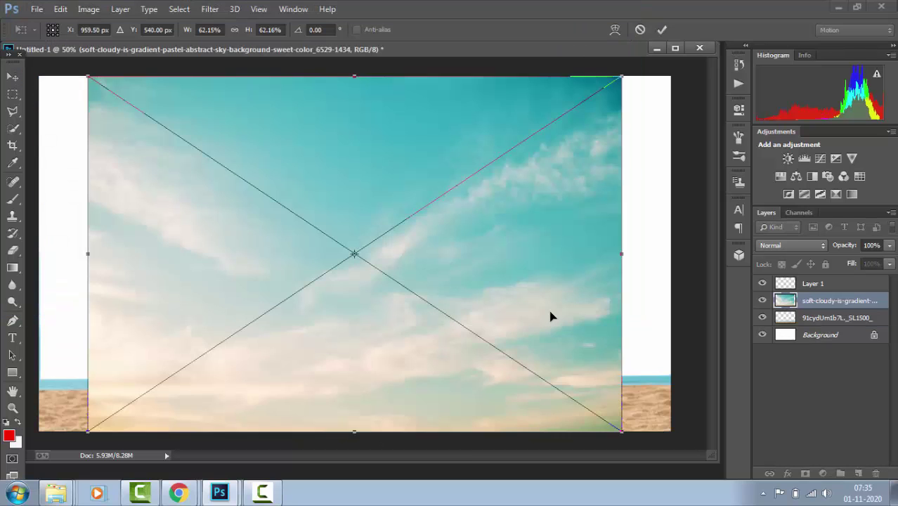
pyautogui.moveTo(514, 325); pyautogui.dragTo(492, 275)
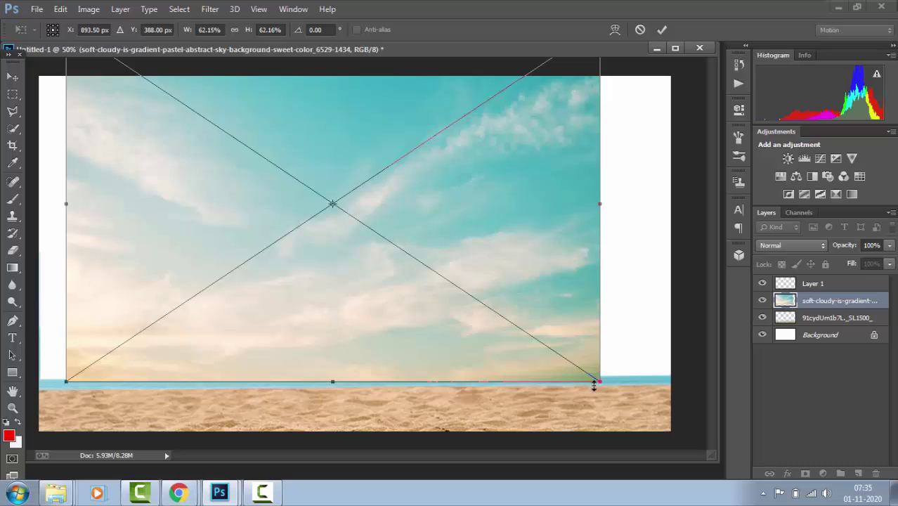
pyautogui.moveTo(594, 384); pyautogui.dragTo(685, 396)
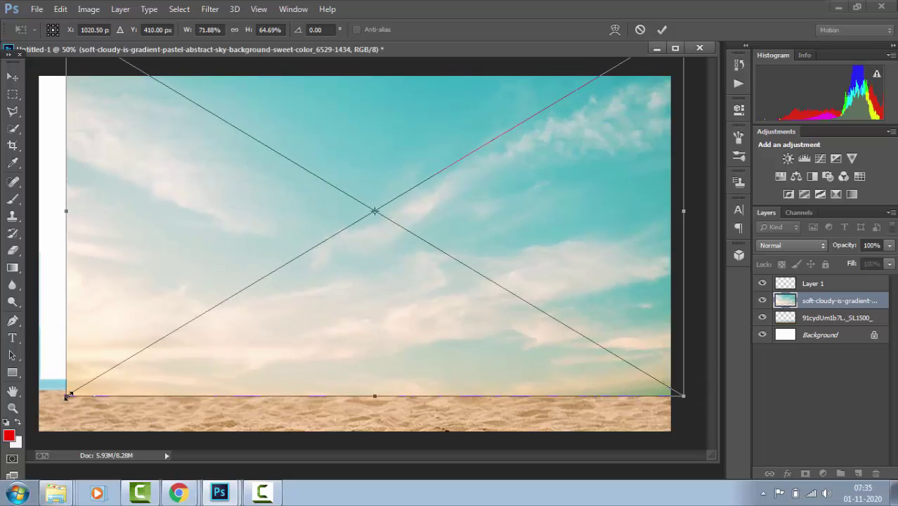
pyautogui.moveTo(67, 396); pyautogui.dragTo(26, 406)
pyautogui.press('Return')
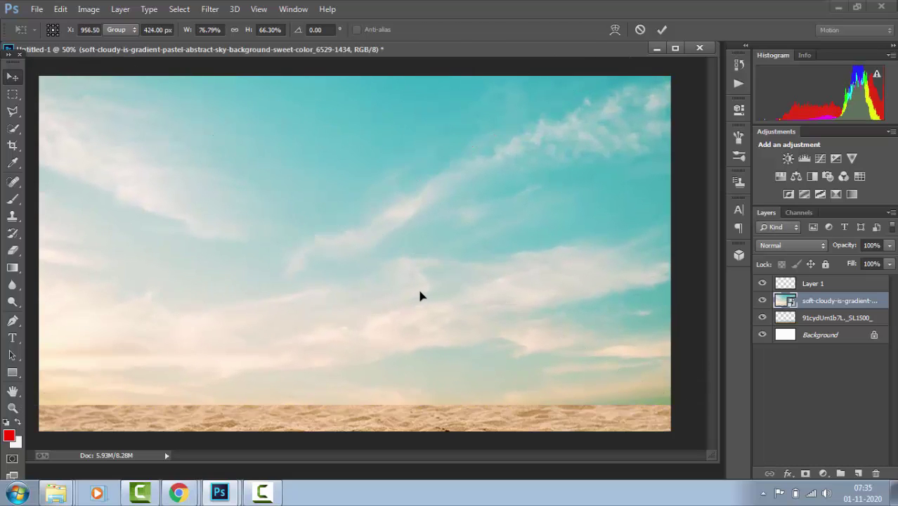
# - Rasterize the sky layer and place it beneath the beach layer in the layer order
pyautogui.rightClick(841, 307)
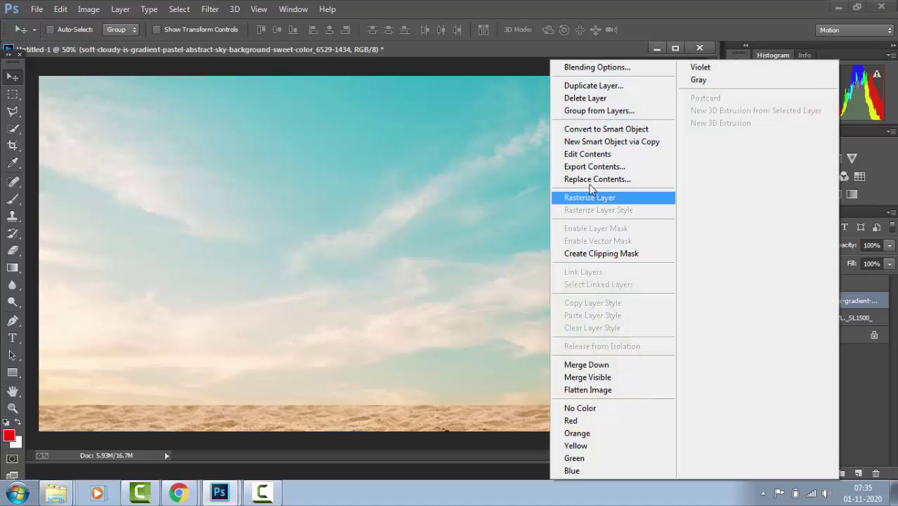
pyautogui.click(611, 198)
pyautogui.moveTo(820, 303); pyautogui.dragTo(815, 329)
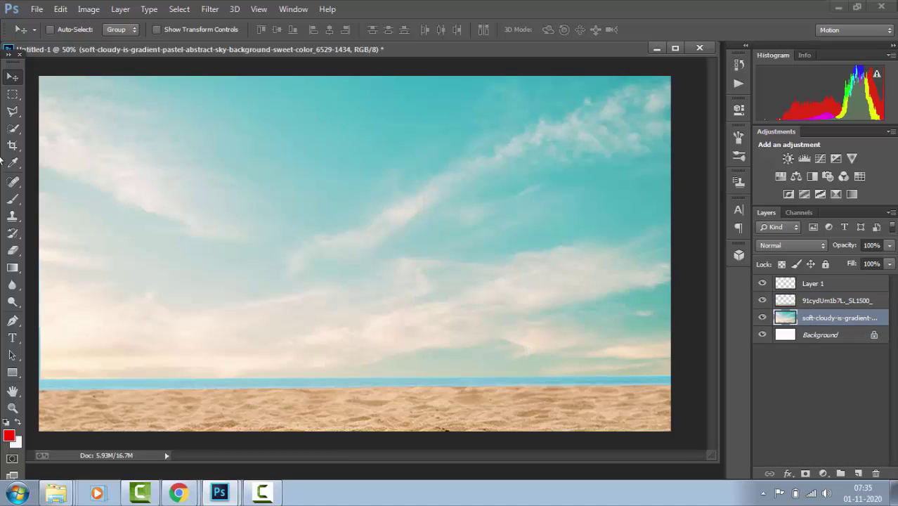
pyautogui.click(18, 132)
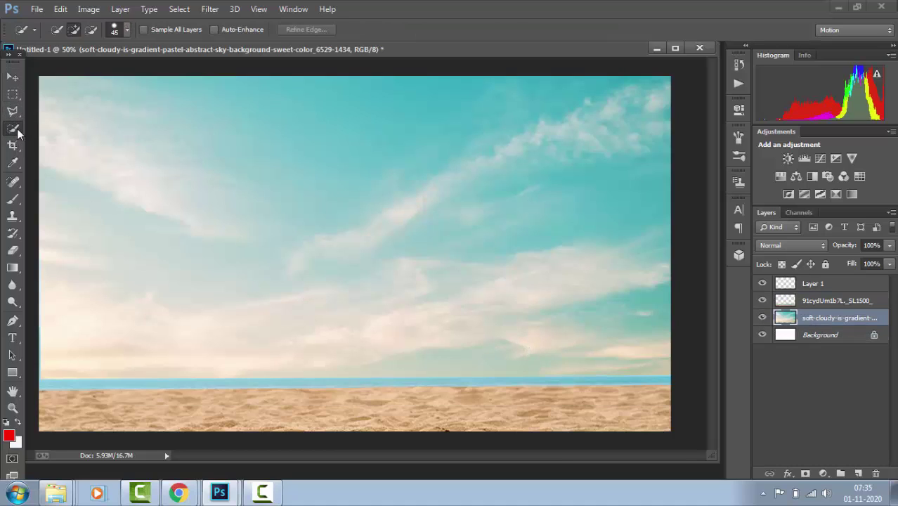
pyautogui.rightClick(17, 132)
pyautogui.click(43, 139)
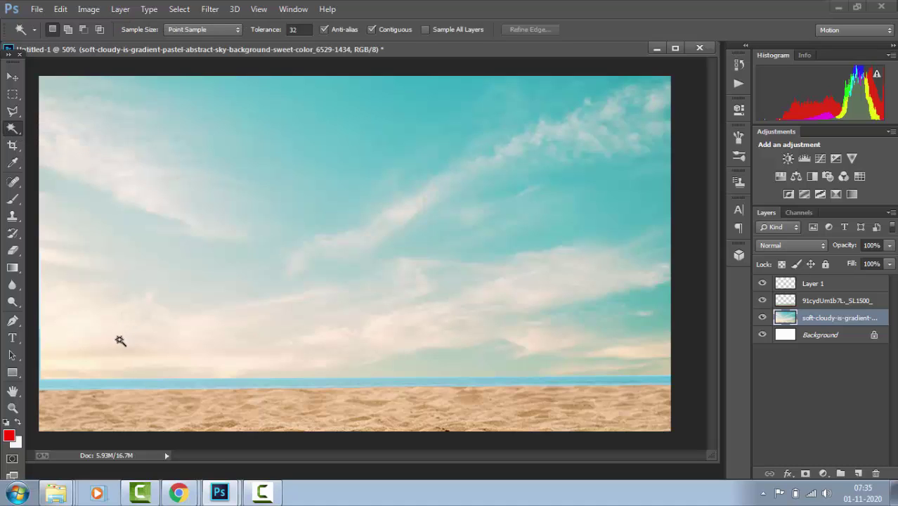
# - On the beach layer, erase the blue sea strip and the leftover blue edge with a soft 80 px eraser so the sand blends into the sky
pyautogui.press('e')
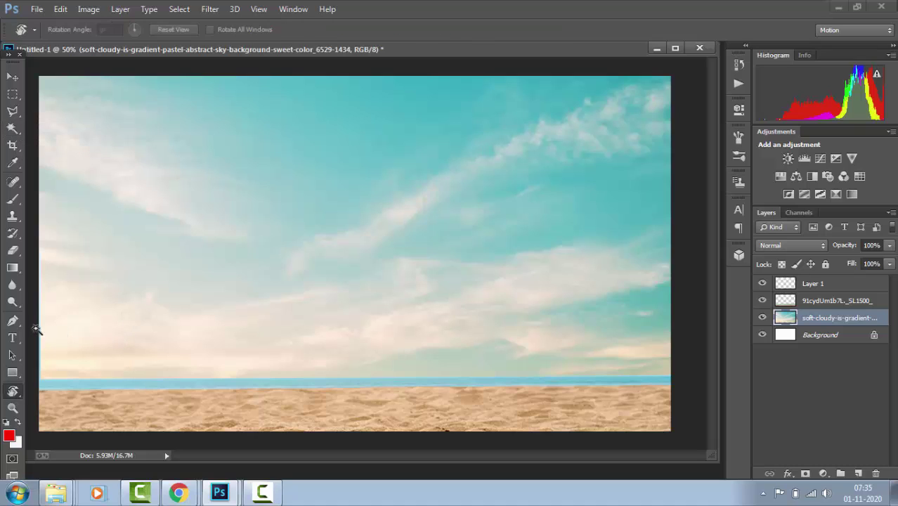
pyautogui.press('[')
pyautogui.press('[')
pyautogui.press('[')
pyautogui.press('[')
pyautogui.press('[')
pyautogui.press('[')
pyautogui.press('[')
pyautogui.press('[')
pyautogui.press('[')
pyautogui.press('[')
pyautogui.press('[')
pyautogui.press('[')
pyautogui.press('[')
pyautogui.press('[')
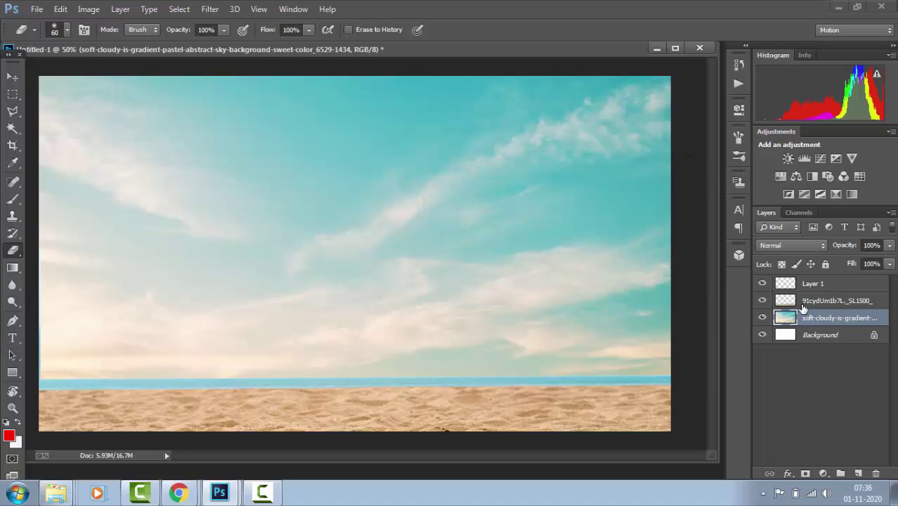
pyautogui.click(803, 308)
pyautogui.press(']')
pyautogui.press(']')
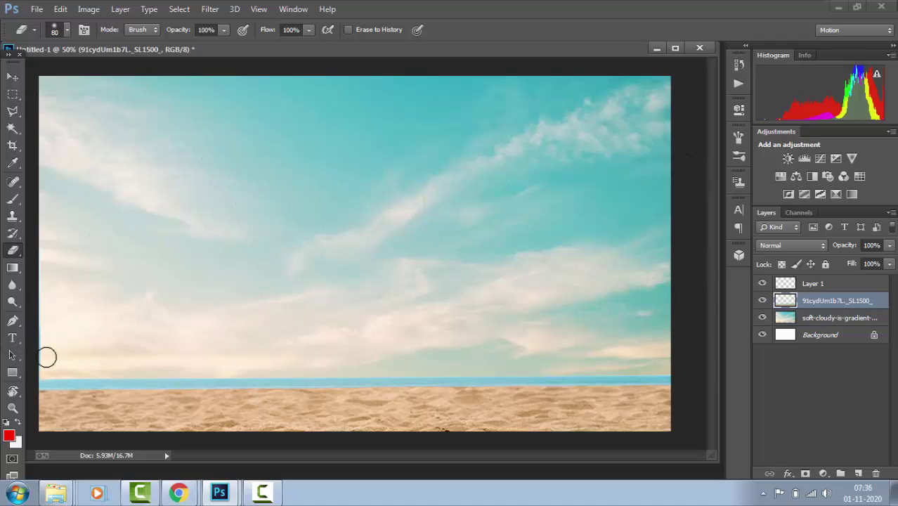
pyautogui.moveTo(47, 357)
pyautogui.mouseDown()
pyautogui.moveTo(112, 377)
pyautogui.moveTo(95, 375)
pyautogui.moveTo(211, 370)
pyautogui.moveTo(195, 368)
pyautogui.moveTo(153, 370)
pyautogui.moveTo(263, 374)
pyautogui.moveTo(244, 375)
pyautogui.moveTo(245, 384)
pyautogui.moveTo(442, 381)
pyautogui.moveTo(392, 384)
pyautogui.moveTo(423, 393)
pyautogui.moveTo(672, 374)
pyautogui.moveTo(577, 387)
pyautogui.moveTo(412, 393)
pyautogui.moveTo(236, 380)
pyautogui.moveTo(3, 385)
pyautogui.mouseUp()
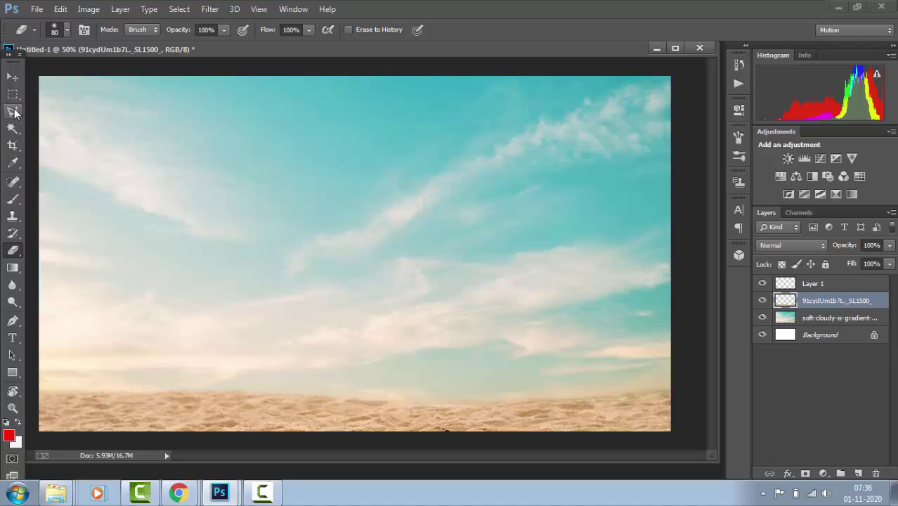
# - Move the sky layer slightly down behind the sand
pyautogui.click(13, 76)
pyautogui.click(833, 317)
pyautogui.moveTo(577, 274); pyautogui.dragTo(578, 286)
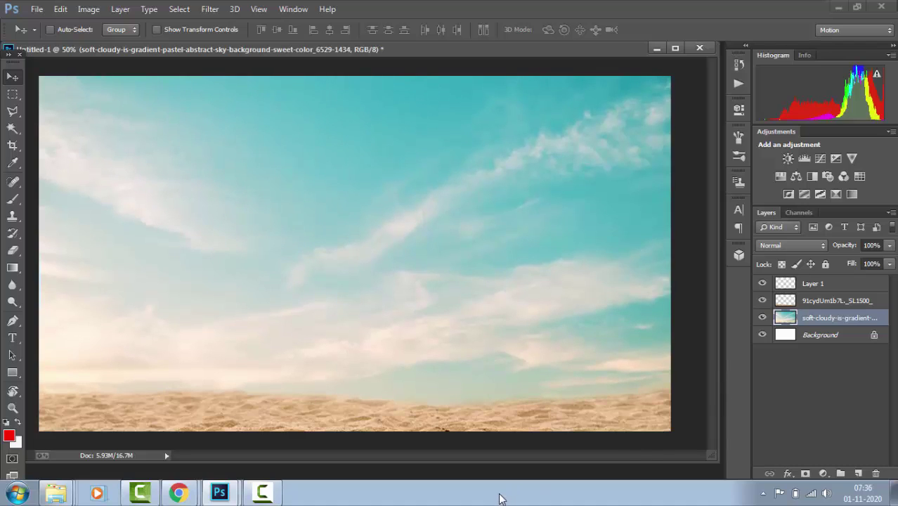
# - Place the temple image download.jpg above the sky layer, slightly right of the canvas centre
pyautogui.hotkey('ctrl', 'o')
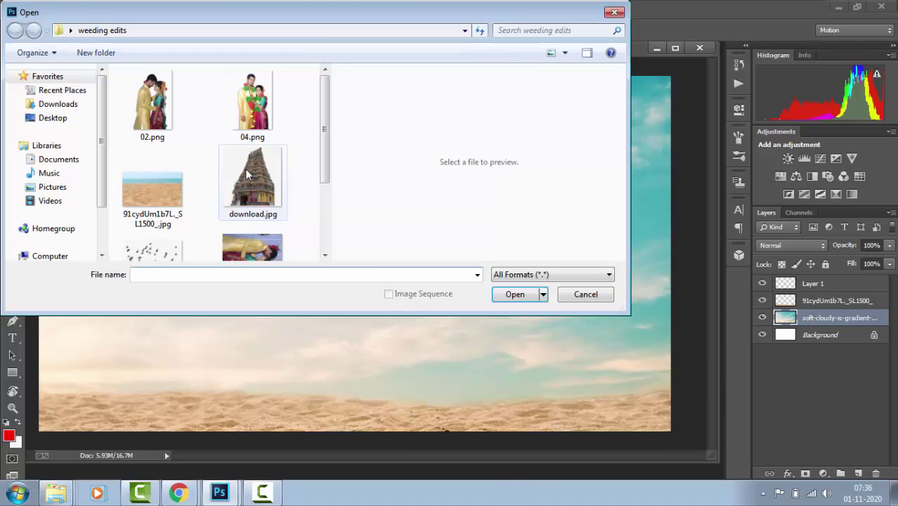
pyautogui.click(260, 197)
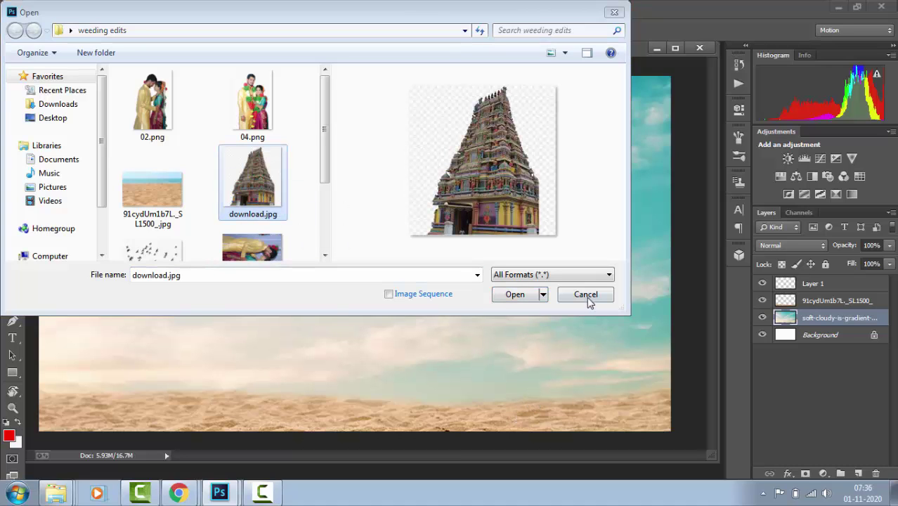
pyautogui.press('Return')
pyautogui.moveTo(433, 306); pyautogui.dragTo(455, 303)
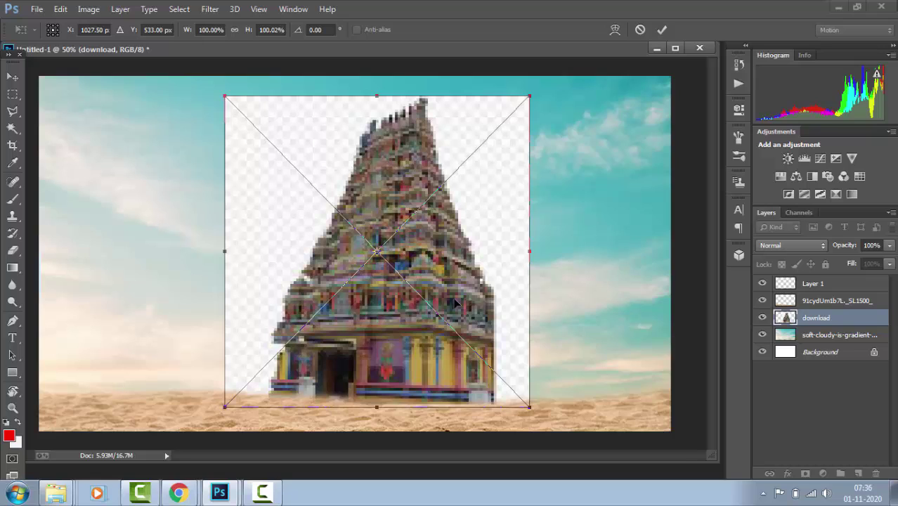
pyautogui.press('Return')
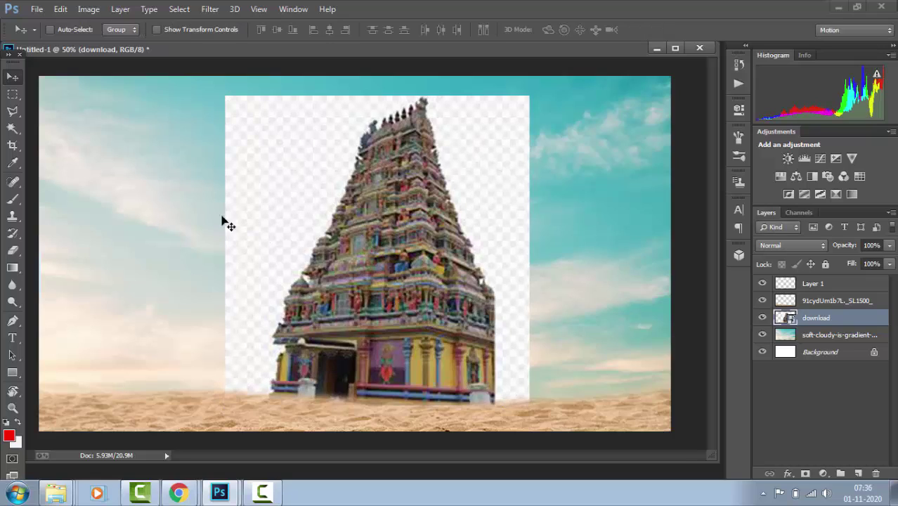
# - Select the whole temple, including its base corner, with the Quick Selection tool
pyautogui.click(10, 131)
pyautogui.click(65, 126)
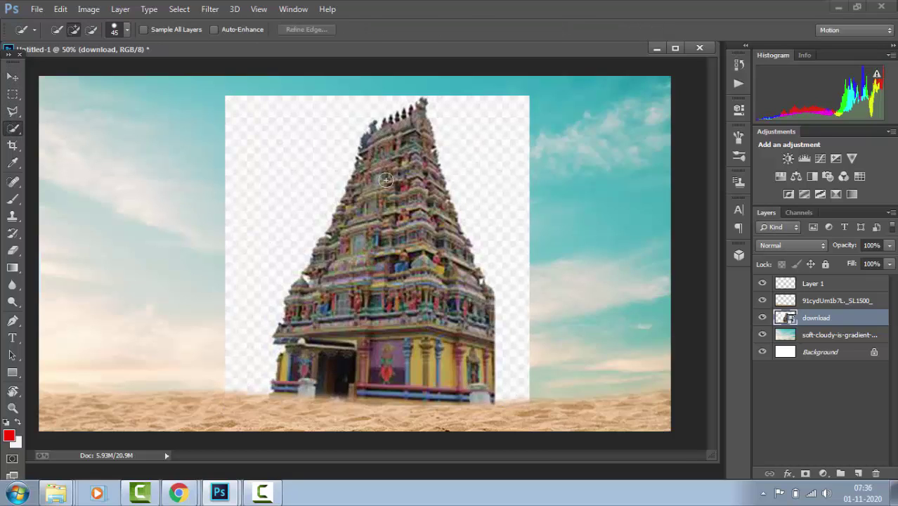
pyautogui.moveTo(386, 179)
pyautogui.mouseDown()
pyautogui.moveTo(436, 338)
pyautogui.moveTo(453, 361)
pyautogui.moveTo(427, 371)
pyautogui.moveTo(286, 357)
pyautogui.moveTo(290, 370)
pyautogui.moveTo(341, 230)
pyautogui.moveTo(324, 294)
pyautogui.mouseUp()
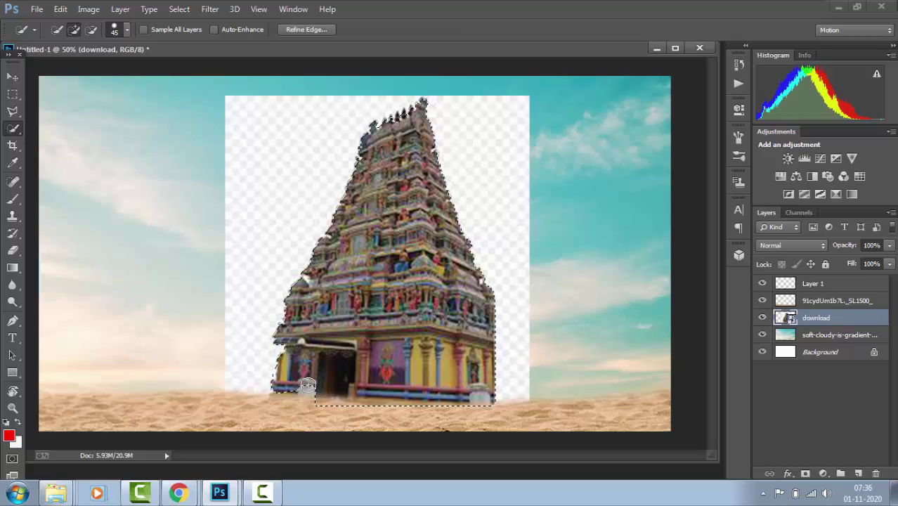
pyautogui.moveTo(308, 385); pyautogui.dragTo(295, 389)
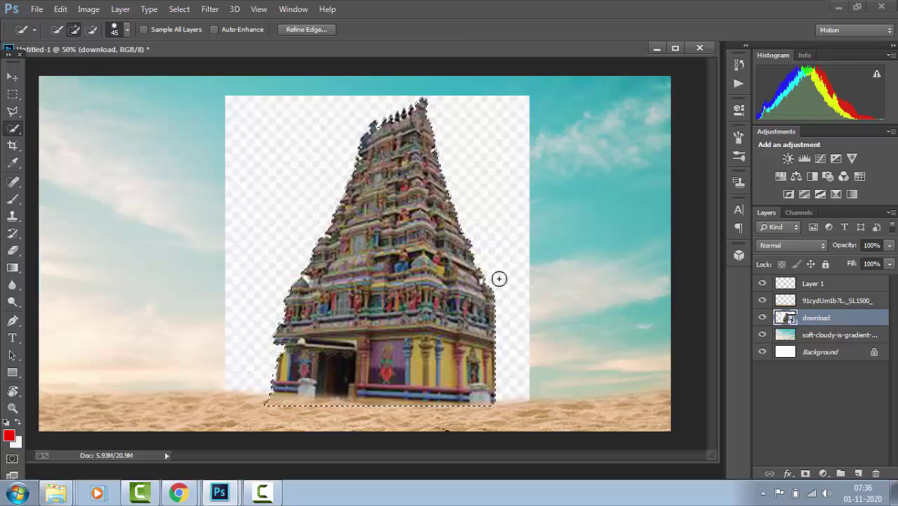
# - Rasterize the temple layer and delete the checkered background around the temple using the inverted selection, then remove the selection
pyautogui.hotkey('ctrl', 'shift', 'i')
pyautogui.press('Delete')
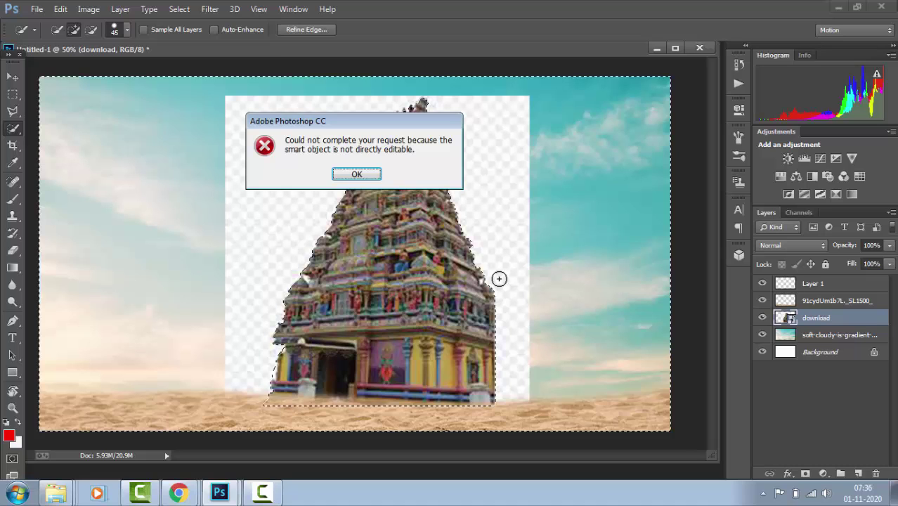
pyautogui.press('Return')
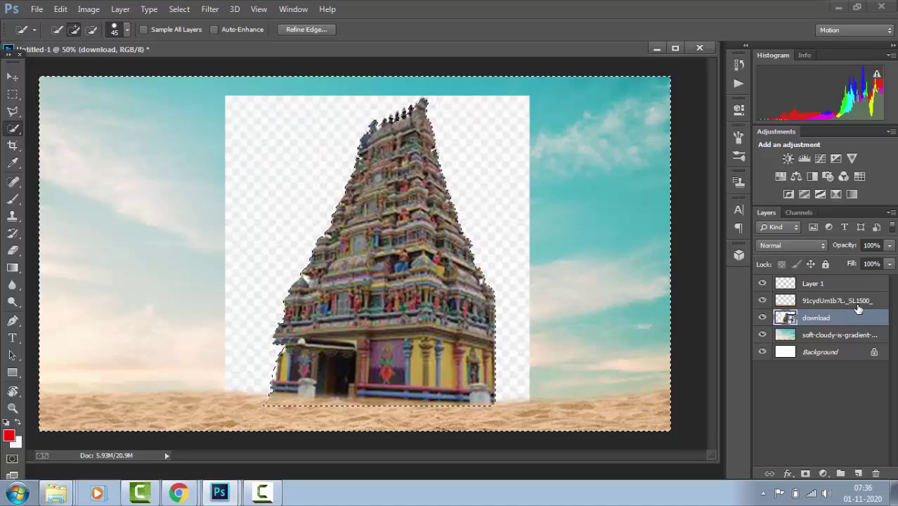
pyautogui.rightClick(827, 321)
pyautogui.click(590, 198)
pyautogui.press('Delete')
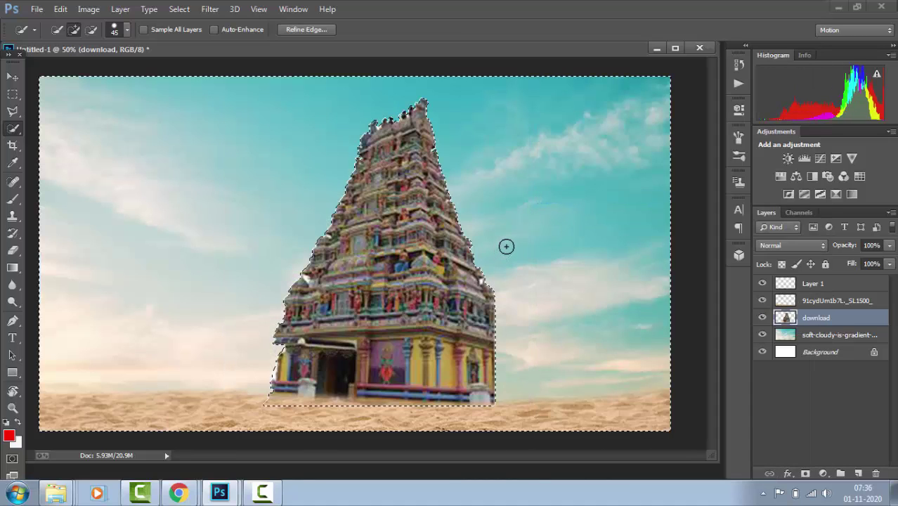
pyautogui.hotkey('ctrl', 'd')
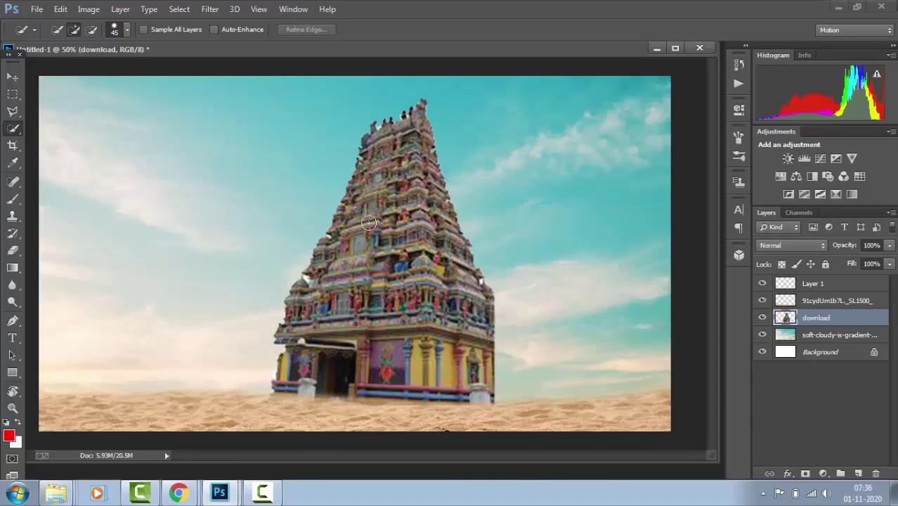
# - Scale the temple down to about 30% and stand it on the sand in the right part of the canvas
pyautogui.hotkey('ctrl', 't')
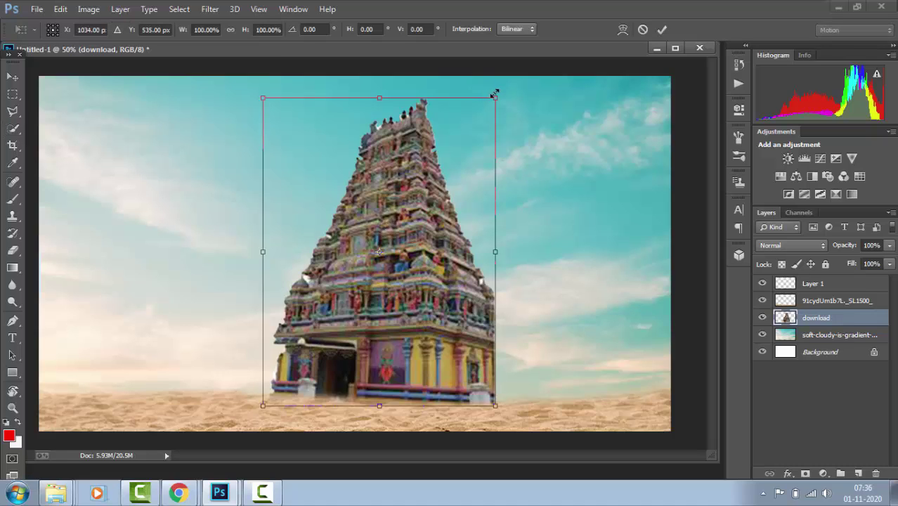
pyautogui.moveTo(495, 94); pyautogui.dragTo(465, 140)
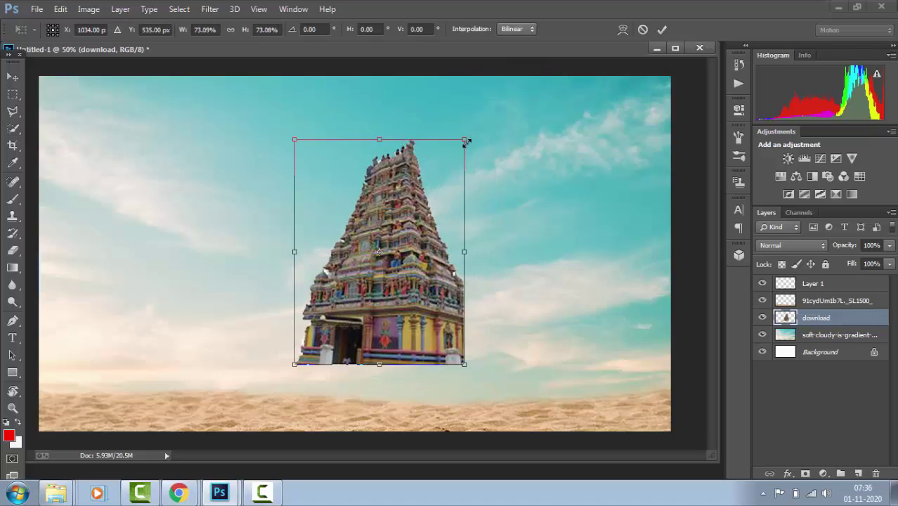
pyautogui.moveTo(422, 209); pyautogui.dragTo(579, 250)
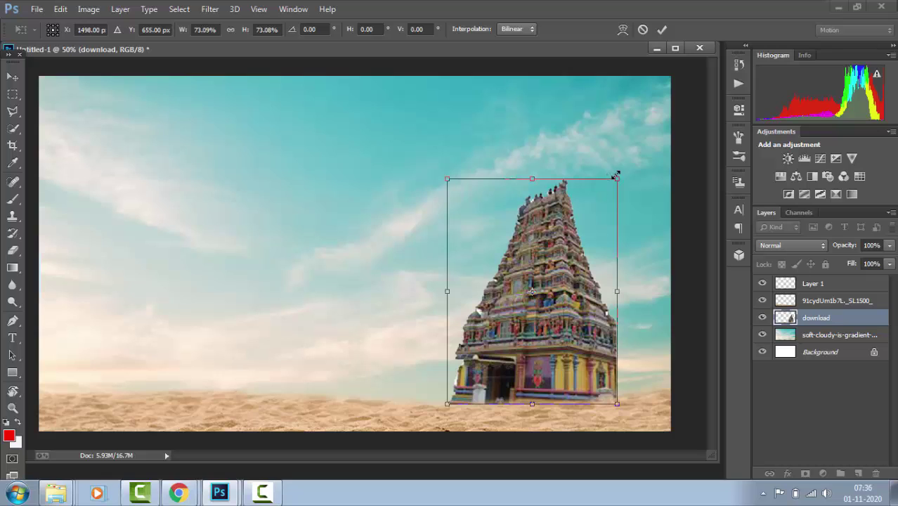
pyautogui.moveTo(615, 175); pyautogui.dragTo(572, 245)
pyautogui.moveTo(559, 283); pyautogui.dragTo(566, 345)
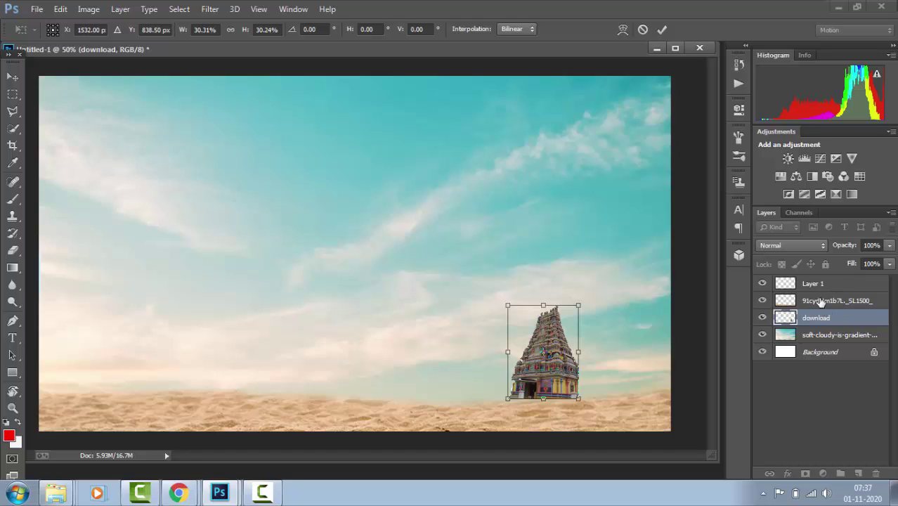
pyautogui.press('Return')
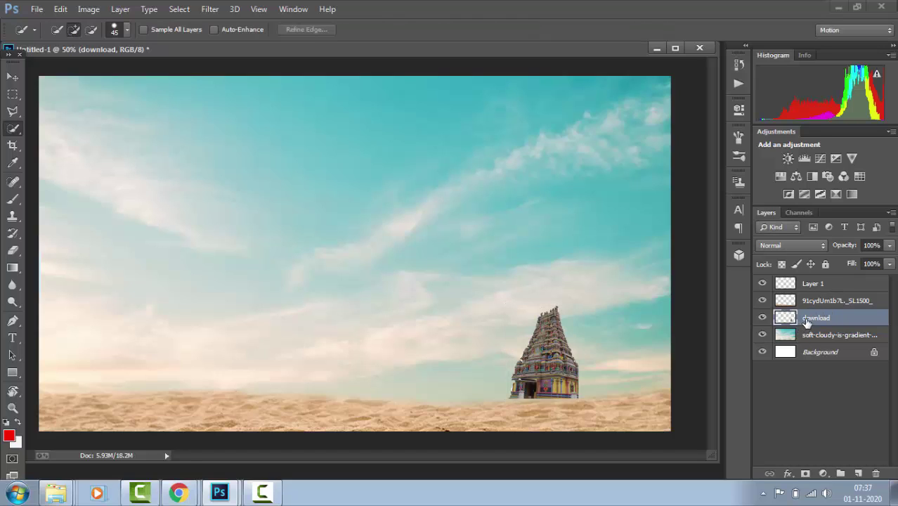
# - Bring the temple layer above the beach layer and shift the temple about 62 px right and 18 px down
pyautogui.moveTo(805, 321); pyautogui.dragTo(808, 304)
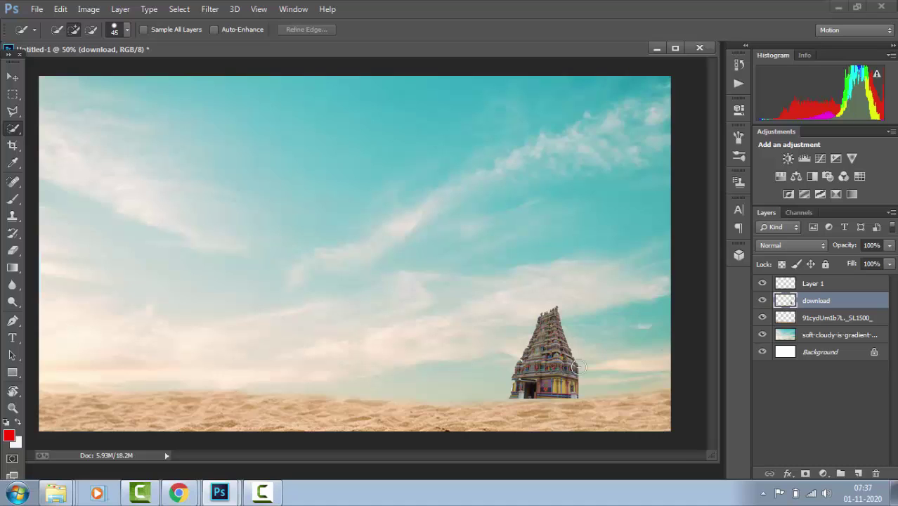
pyautogui.click(13, 77)
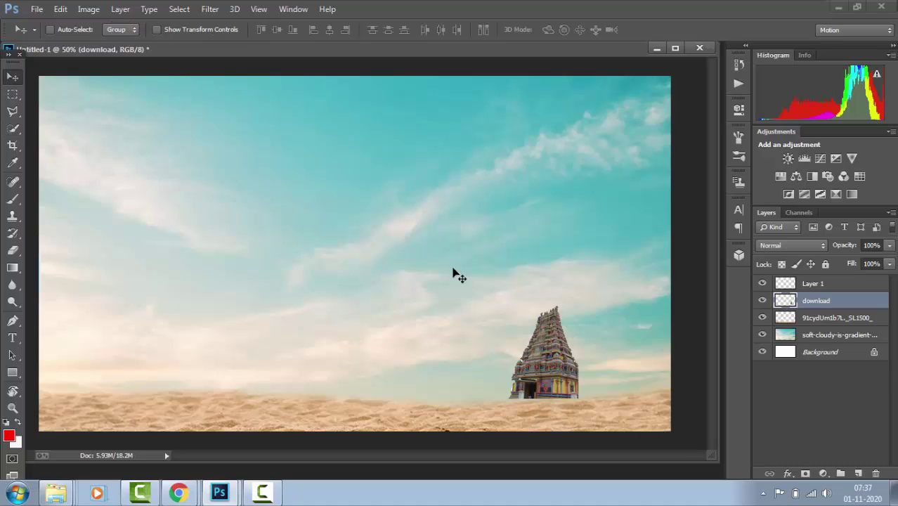
pyautogui.rightClick(539, 348)
pyautogui.click(555, 351)
pyautogui.moveTo(545, 356); pyautogui.dragTo(567, 363)
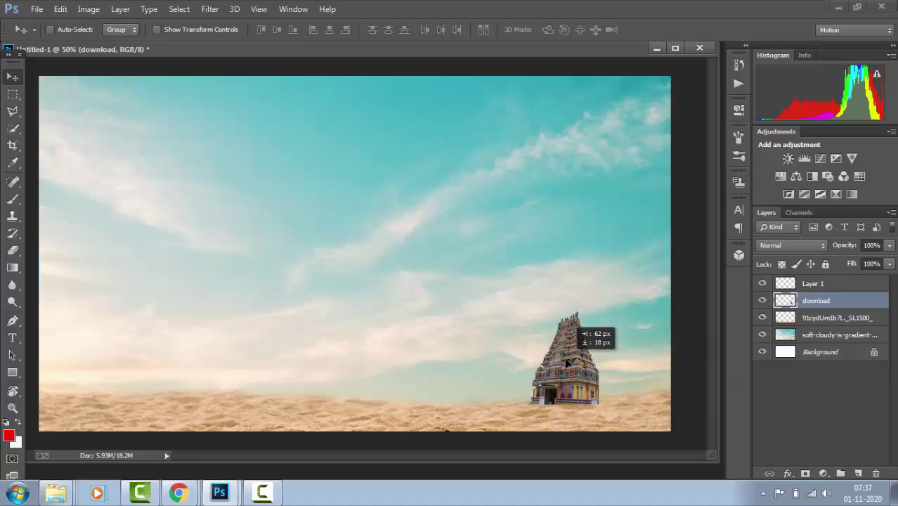
# - Move the temple layer down to just above the Background and try to reorder the sky layer beneath it
pyautogui.moveTo(822, 301); pyautogui.dragTo(822, 340)
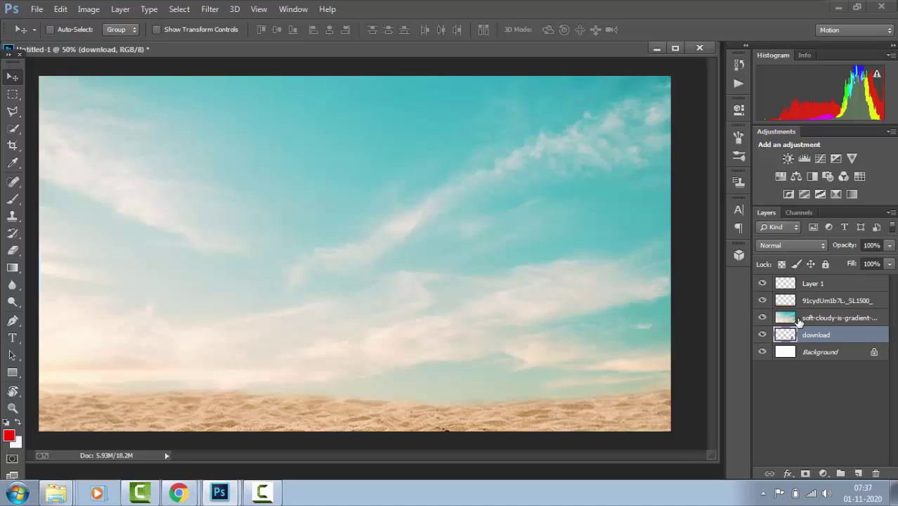
pyautogui.moveTo(799, 321); pyautogui.dragTo(808, 348)
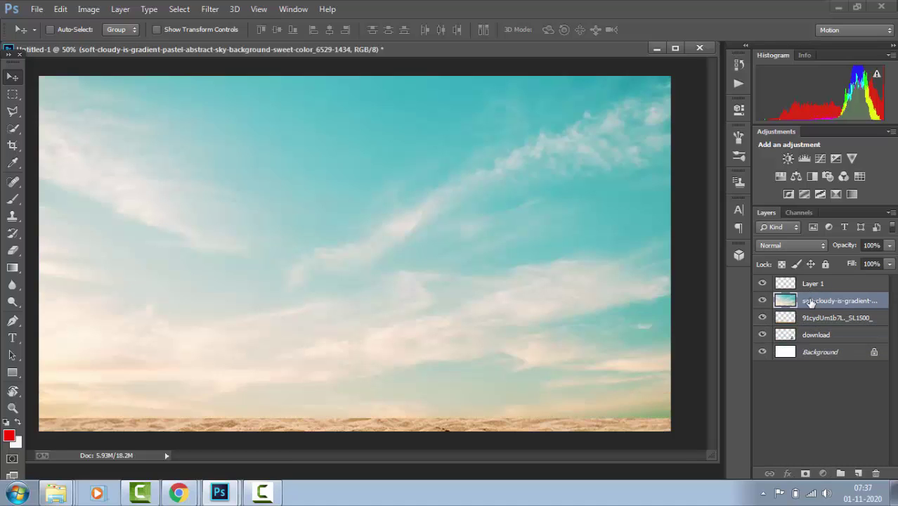
pyautogui.moveTo(810, 301); pyautogui.dragTo(815, 349)
# - Delete the empty Layer 1 and move the sky layer beneath the temple layer, directly above the Background
pyautogui.click(805, 286)
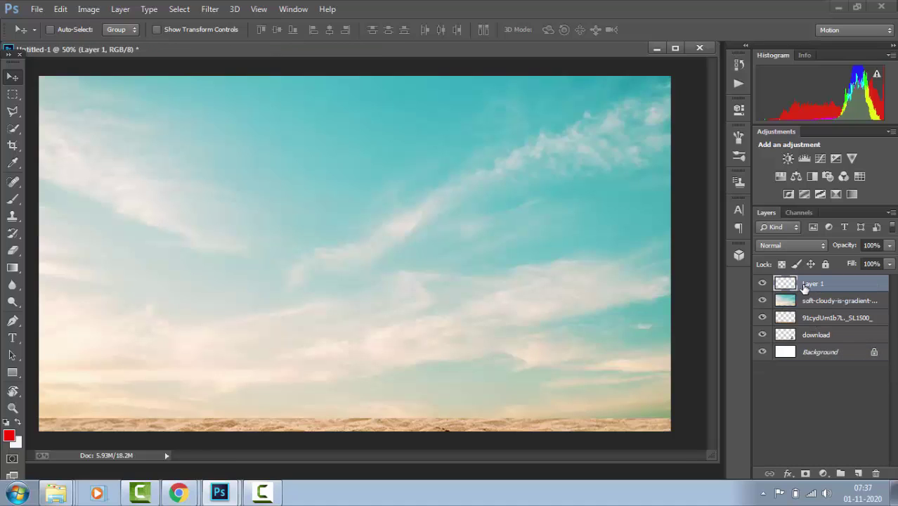
pyautogui.press('Delete')
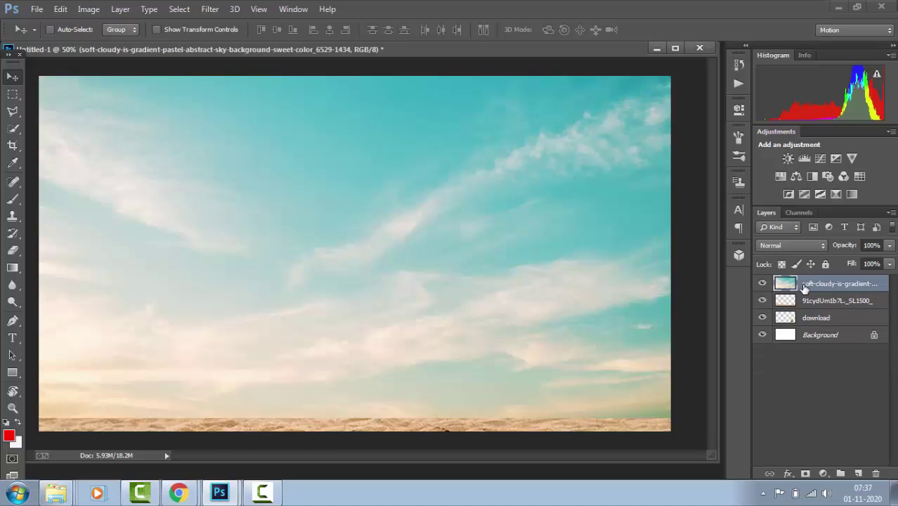
pyautogui.click(762, 283)
pyautogui.click(762, 283)
pyautogui.moveTo(844, 289); pyautogui.dragTo(840, 335)
pyautogui.moveTo(827, 286); pyautogui.dragTo(833, 330)
pyautogui.moveTo(819, 284); pyautogui.dragTo(815, 319)
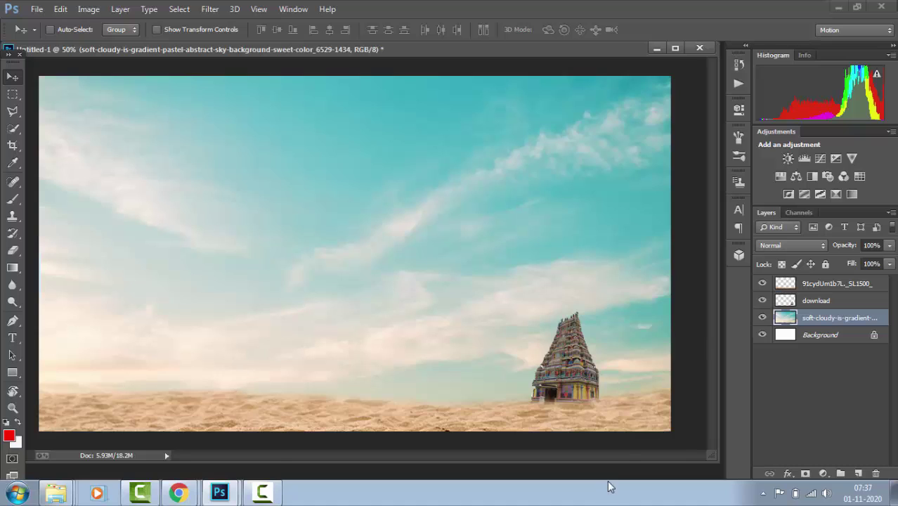
# - Place the birds picture images.png into the composite and enlarge it slightly over the left part of the sky
pyautogui.hotkey('ctrl', 'o')
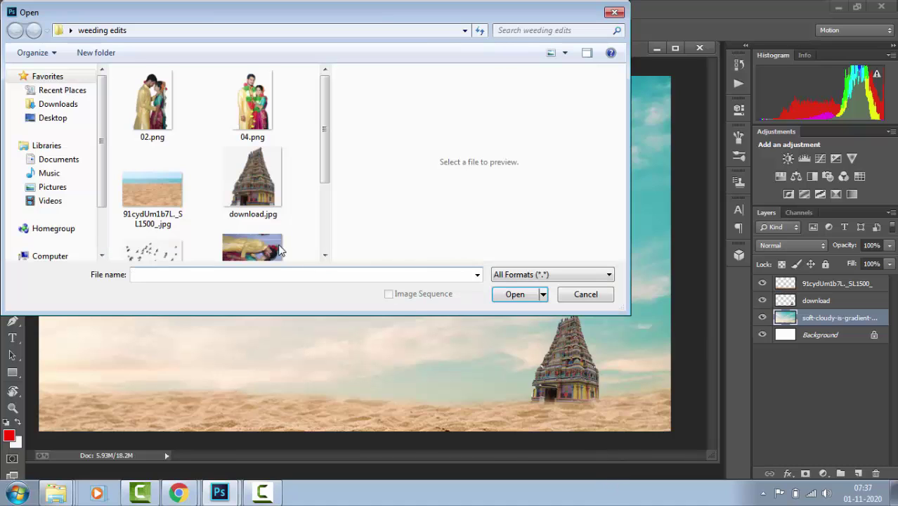
pyautogui.click(160, 253)
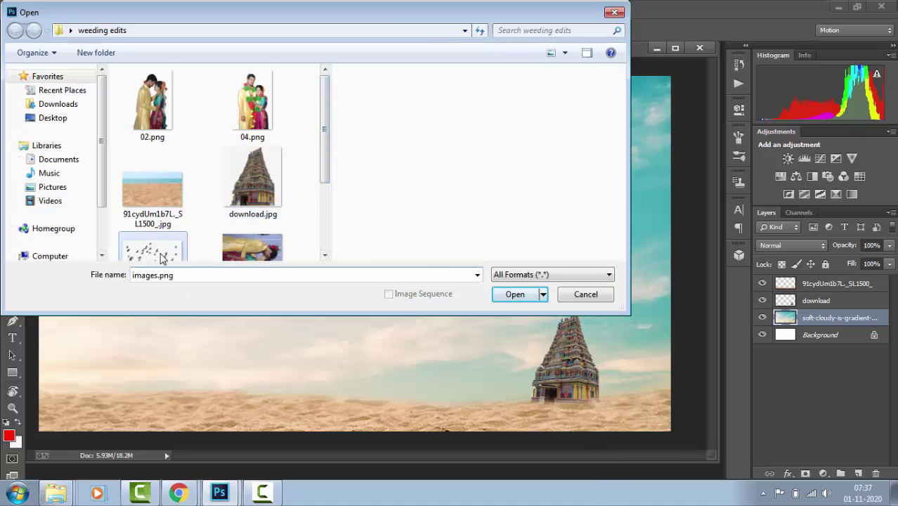
pyautogui.press('Return')
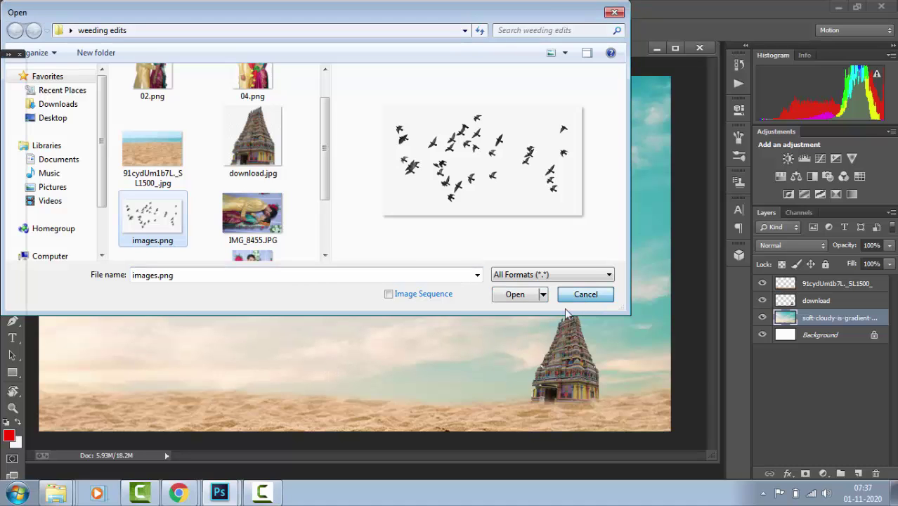
pyautogui.moveTo(474, 293); pyautogui.dragTo(381, 284)
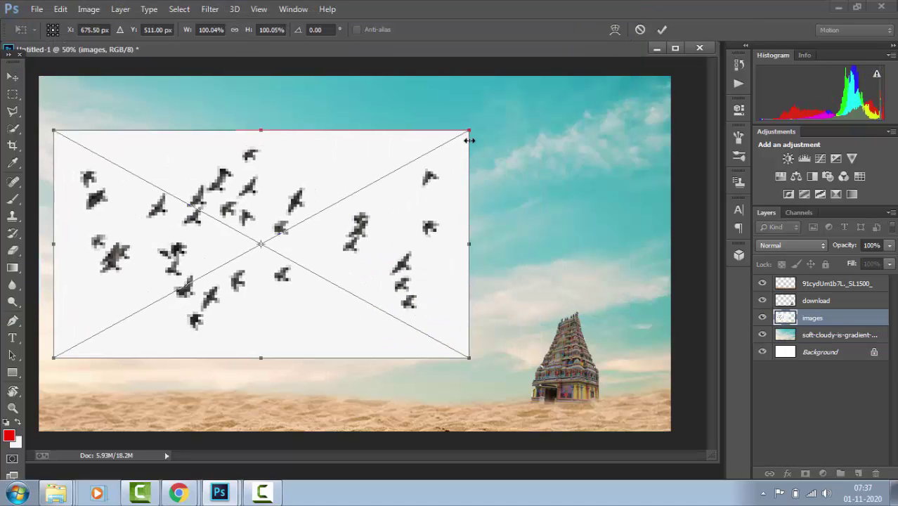
pyautogui.moveTo(469, 130); pyautogui.dragTo(485, 117)
pyautogui.press('Return')
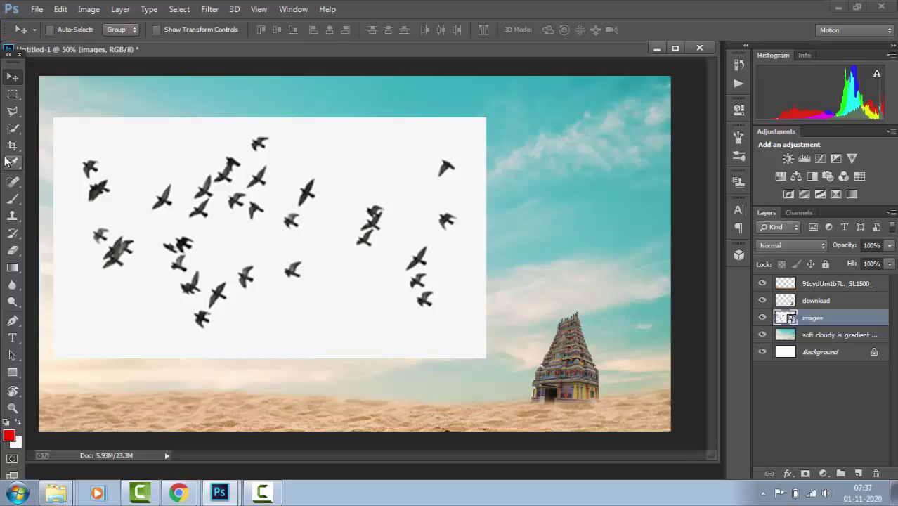
# - Select the white backdrop of the birds picture with the Magic Wand, rasterize the layer, delete the backdrop and clear the selection
pyautogui.rightClick(13, 136)
pyautogui.click(64, 143)
pyautogui.click(140, 162)
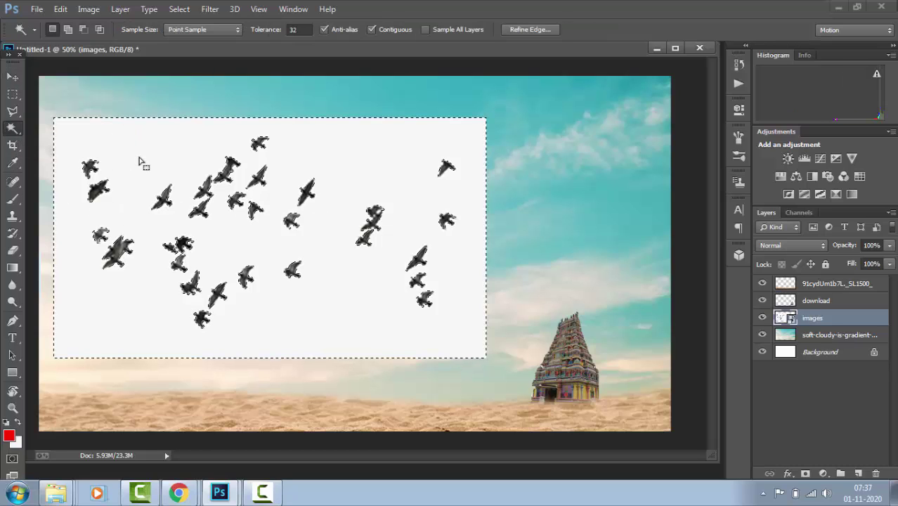
pyautogui.press('Delete')
pyautogui.press('Return')
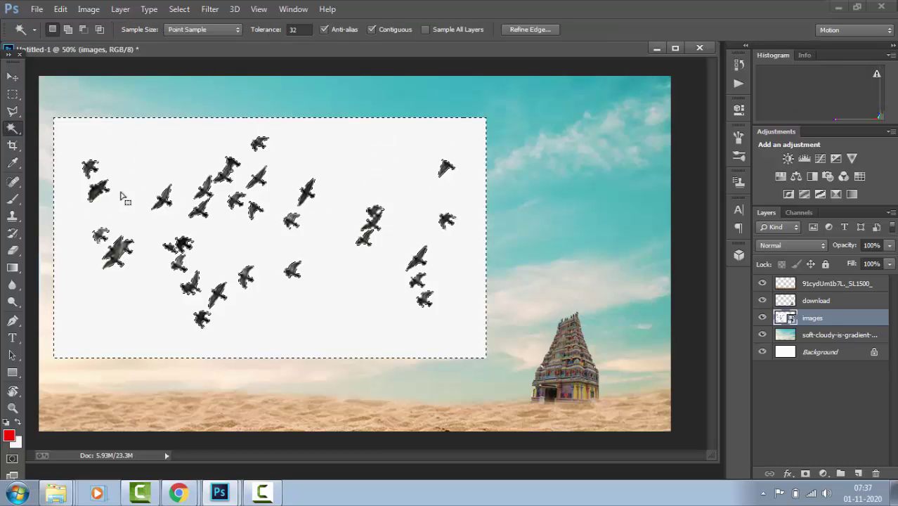
pyautogui.rightClick(793, 320)
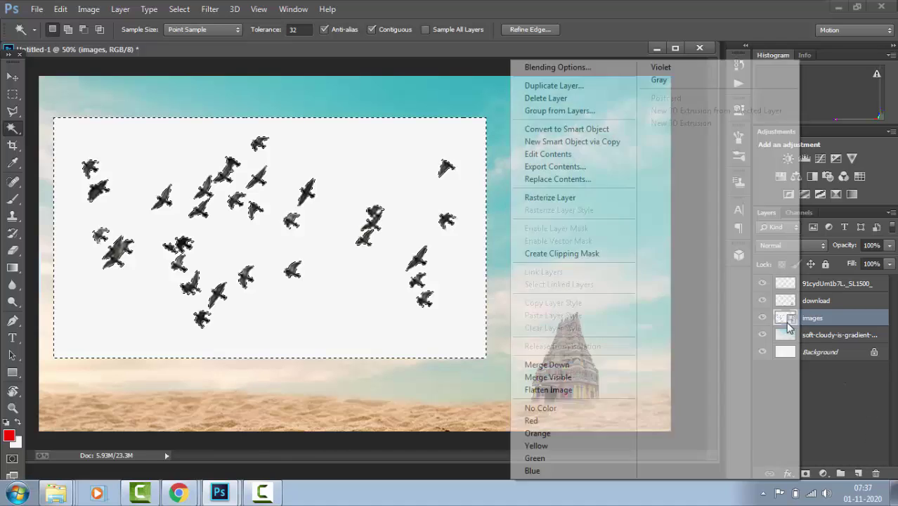
pyautogui.click(593, 198)
pyautogui.press('Delete')
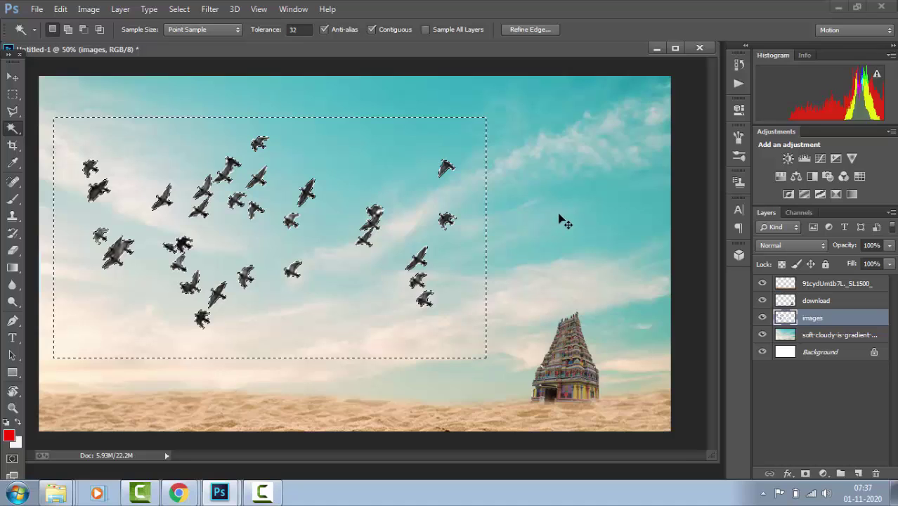
pyautogui.hotkey('ctrl', 'd')
# - Try the birds rotated 90° counter-clockwise, stretch their height to about 102.7% and turn them back to about -2.9°
pyautogui.hotkey('ctrl', 't')
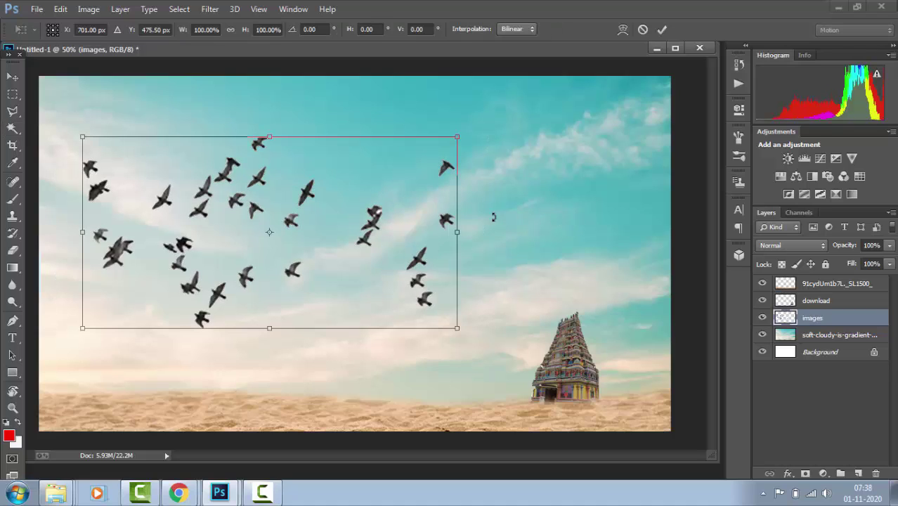
pyautogui.rightClick(351, 219)
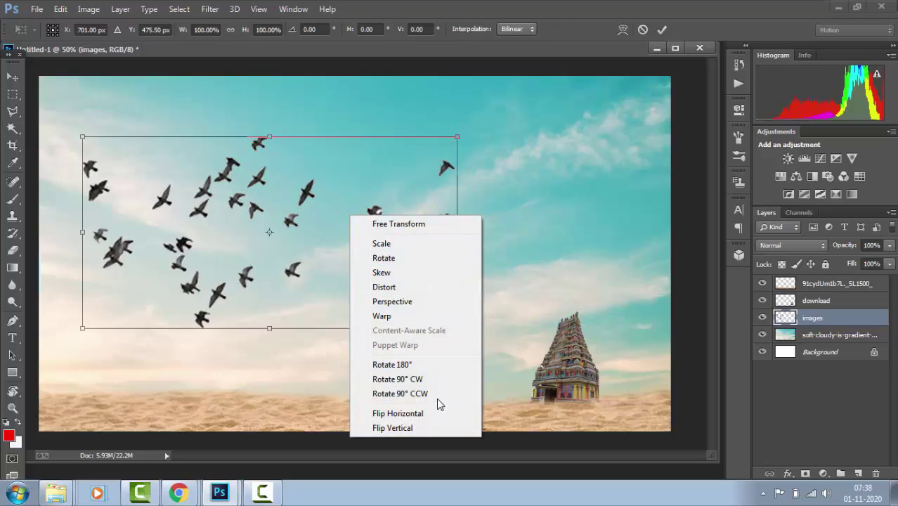
pyautogui.click(400, 393)
pyautogui.moveTo(367, 203); pyautogui.dragTo(371, 239)
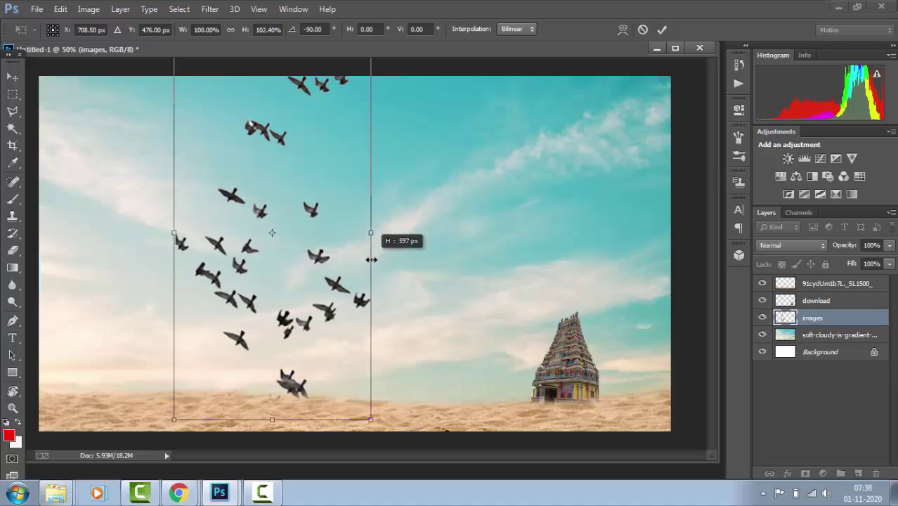
pyautogui.moveTo(325, 158); pyautogui.dragTo(362, 242)
pyautogui.moveTo(427, 141); pyautogui.dragTo(372, 351)
# - Flip the birds vertically, then rotate and move the flock into the upper-left part of the sky
pyautogui.rightClick(300, 273)
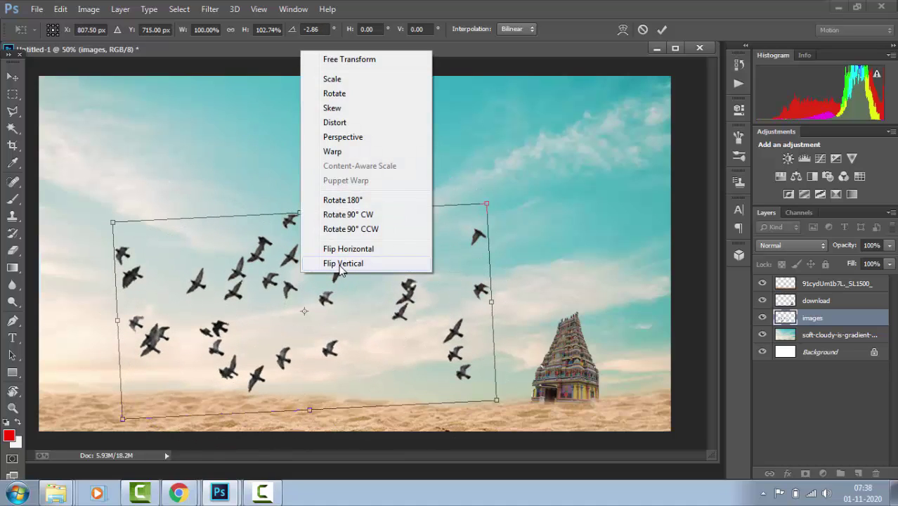
pyautogui.click(339, 263)
pyautogui.moveTo(509, 209); pyautogui.dragTo(149, 277)
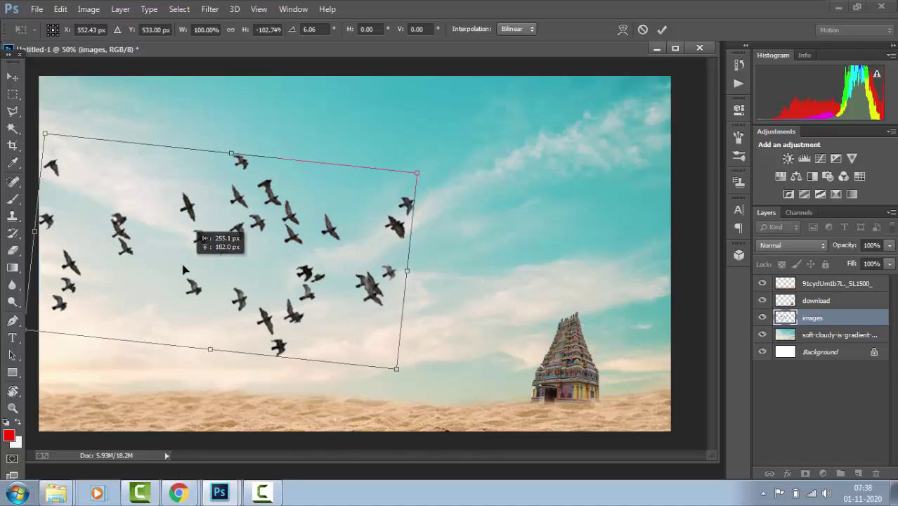
pyautogui.moveTo(455, 168); pyautogui.dragTo(437, 138)
pyautogui.moveTo(363, 252); pyautogui.dragTo(338, 204)
pyautogui.press('Return')
# - Erase the small group of birds between the left edge of the sky and the main flock with an 80 px eraser
pyautogui.press('w')
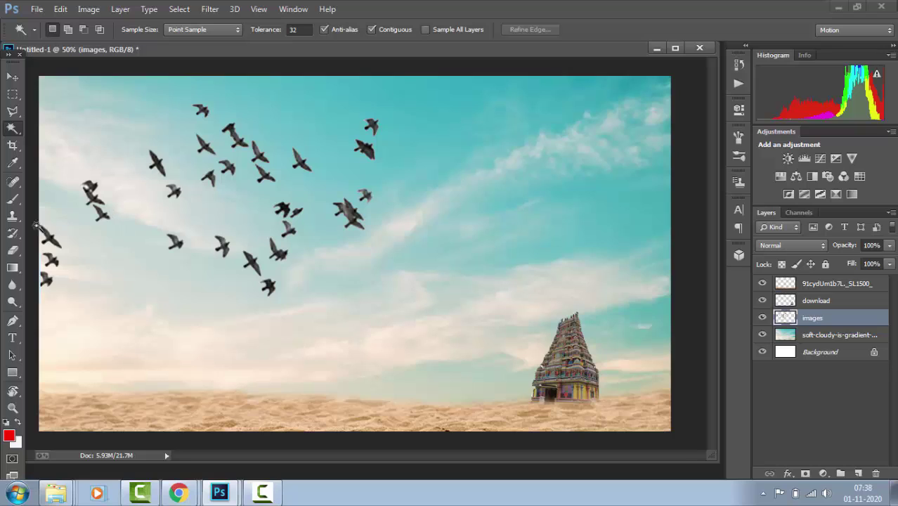
pyautogui.press('e')
pyautogui.moveTo(82, 202)
pyautogui.mouseDown()
pyautogui.moveTo(95, 187)
pyautogui.moveTo(110, 232)
pyautogui.mouseUp()
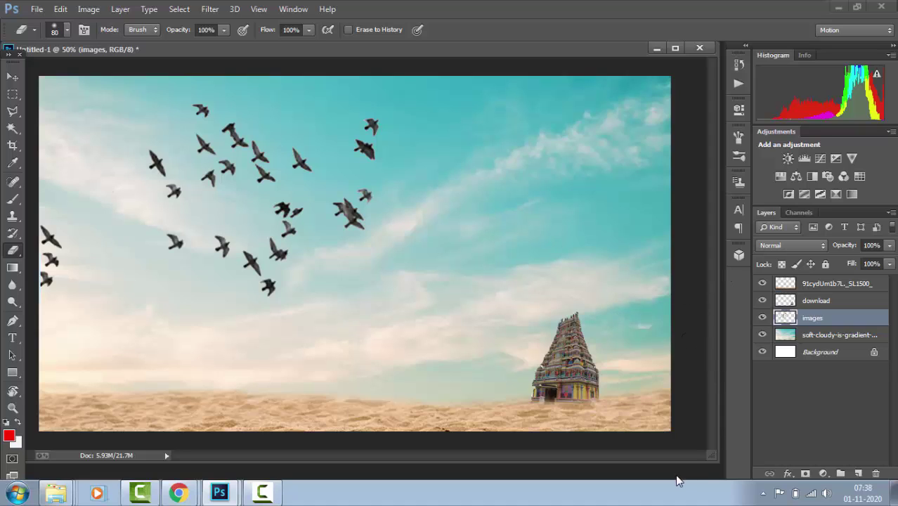
# - Open 02.png and move the couple cutout into the beach composite, just left of the temple
pyautogui.hotkey('ctrl', 'o')
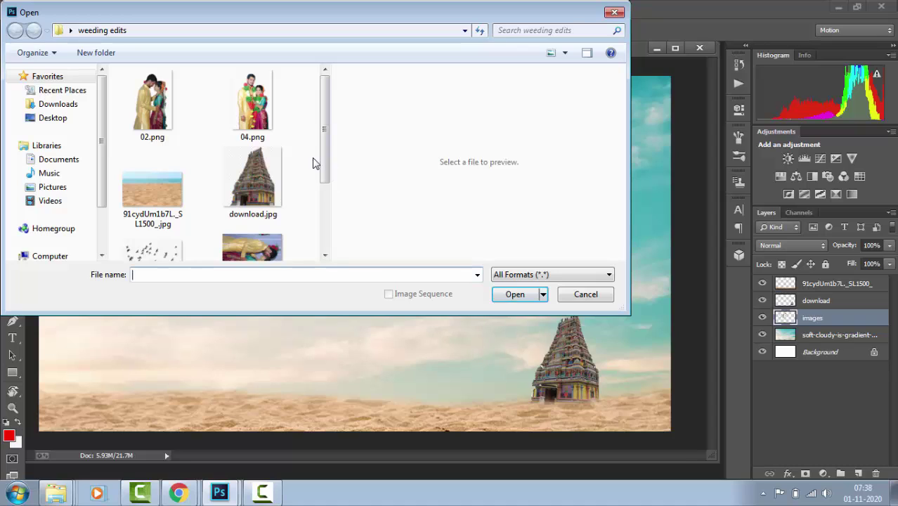
pyautogui.moveTo(328, 154); pyautogui.dragTo(330, 176)
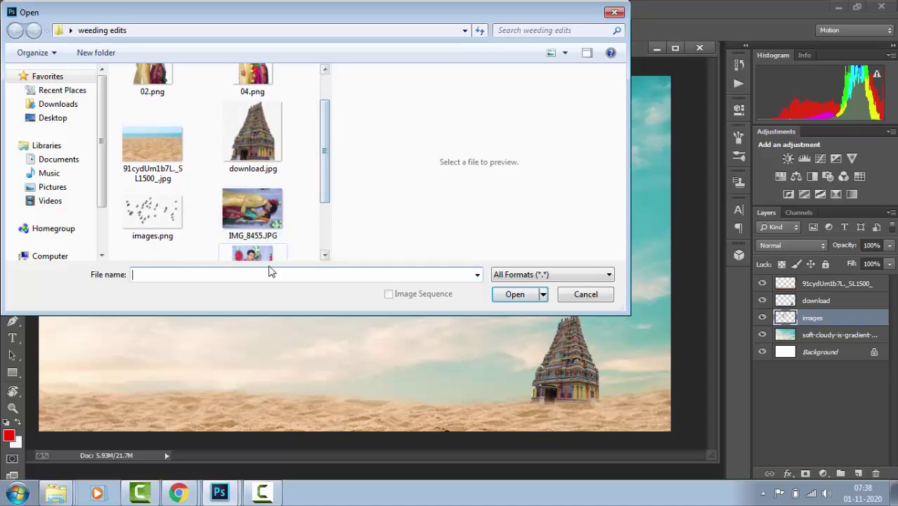
pyautogui.scroll(1, 321, 179)
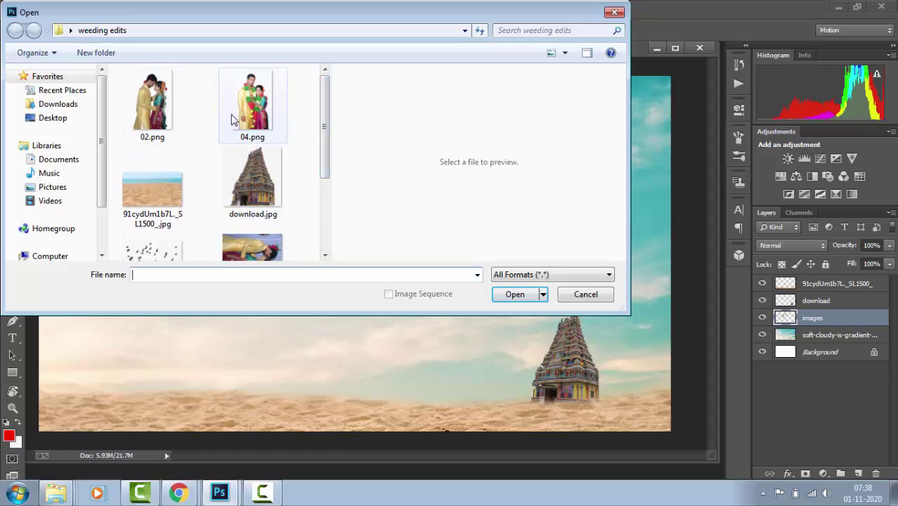
pyautogui.doubleClick(152, 105)
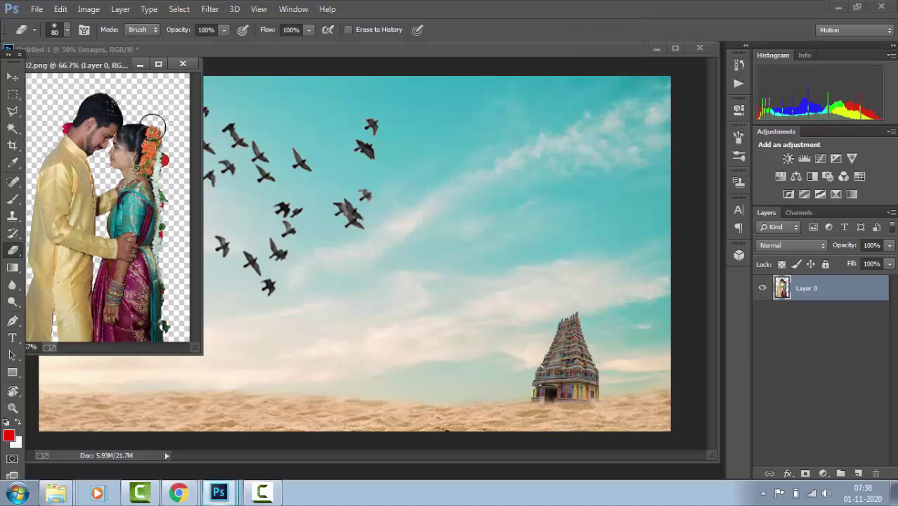
pyautogui.click(12, 77)
pyautogui.moveTo(133, 200); pyautogui.dragTo(500, 335)
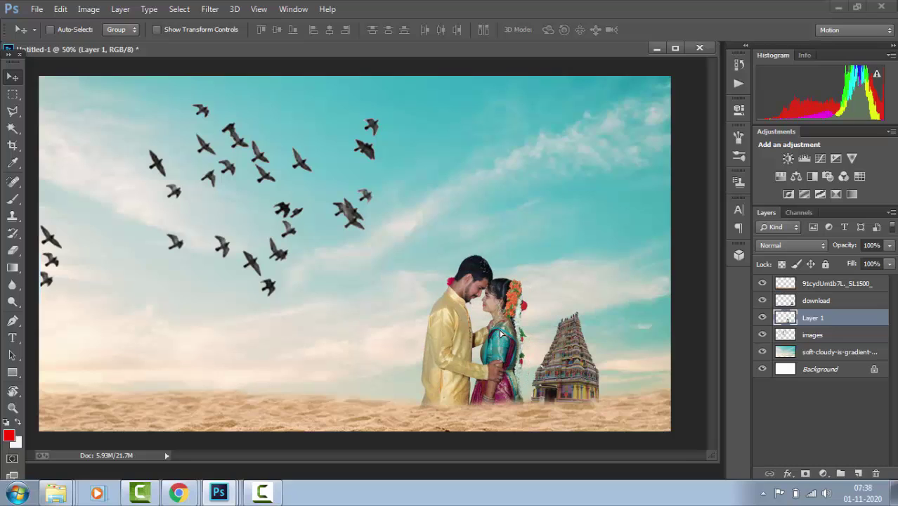
# - Scale the couple facing each other down to about 30% and stand them on the sand beside the temple
pyautogui.hotkey('ctrl', 't')
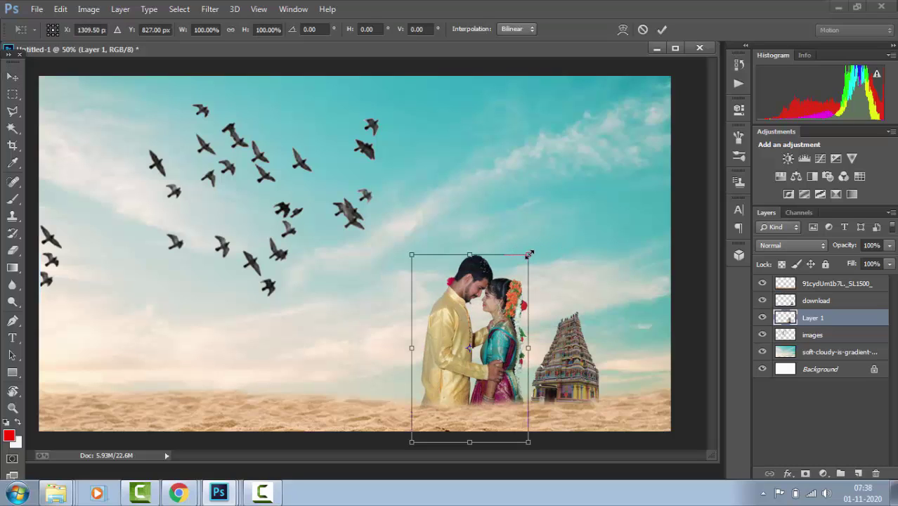
pyautogui.moveTo(529, 255); pyautogui.dragTo(501, 294)
pyautogui.moveTo(486, 339); pyautogui.dragTo(500, 375)
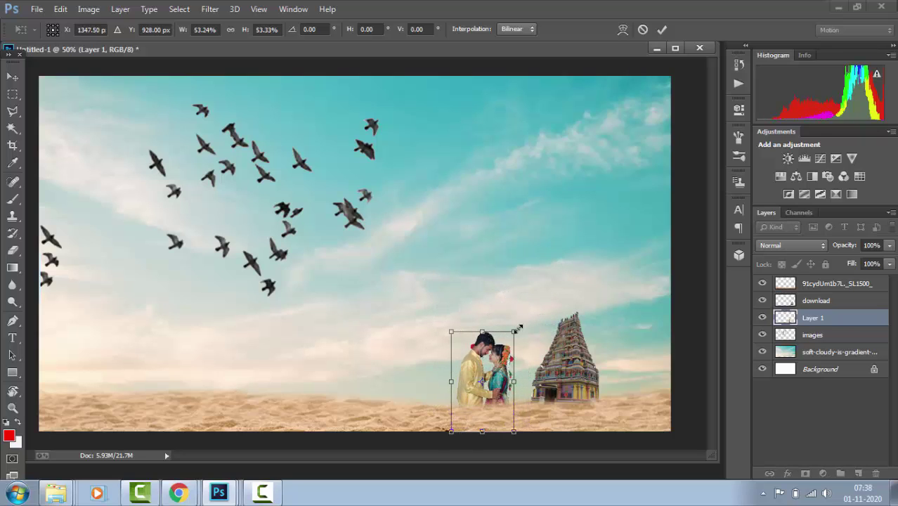
pyautogui.moveTo(515, 329); pyautogui.dragTo(514, 371)
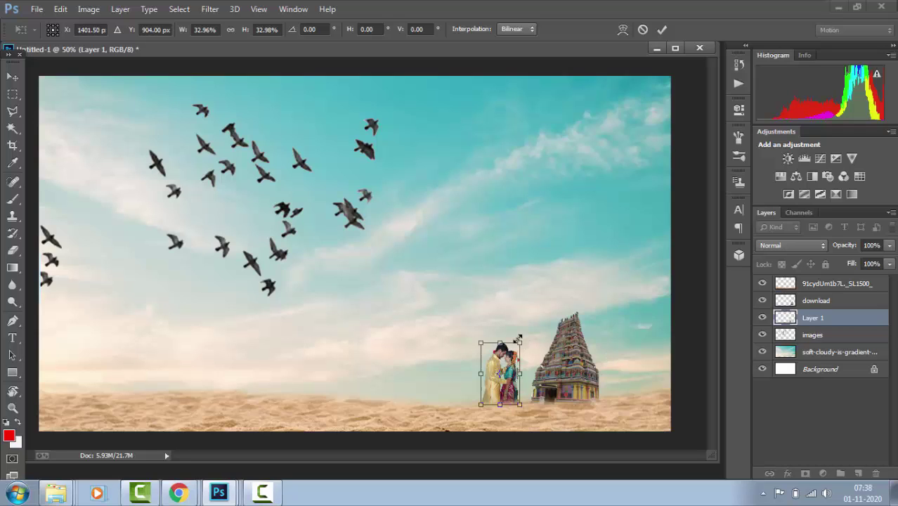
pyautogui.moveTo(520, 342); pyautogui.dragTo(510, 376)
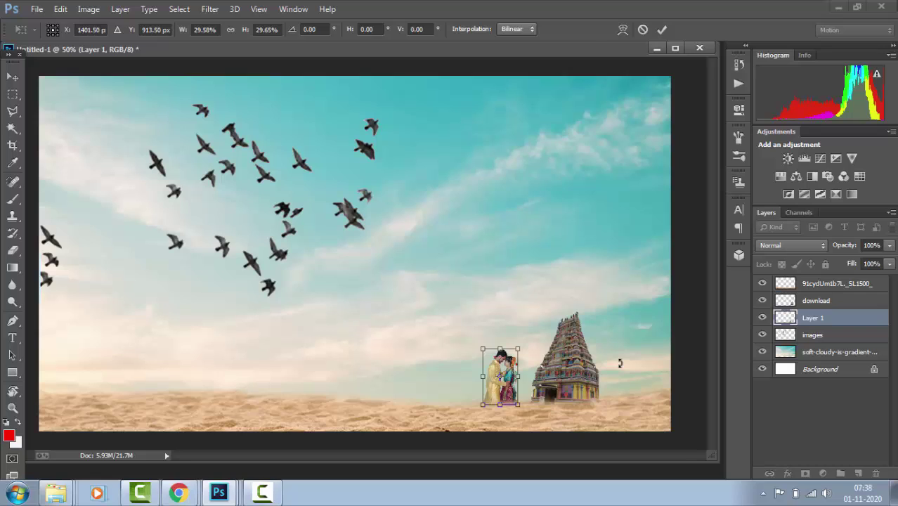
pyautogui.press('Return')
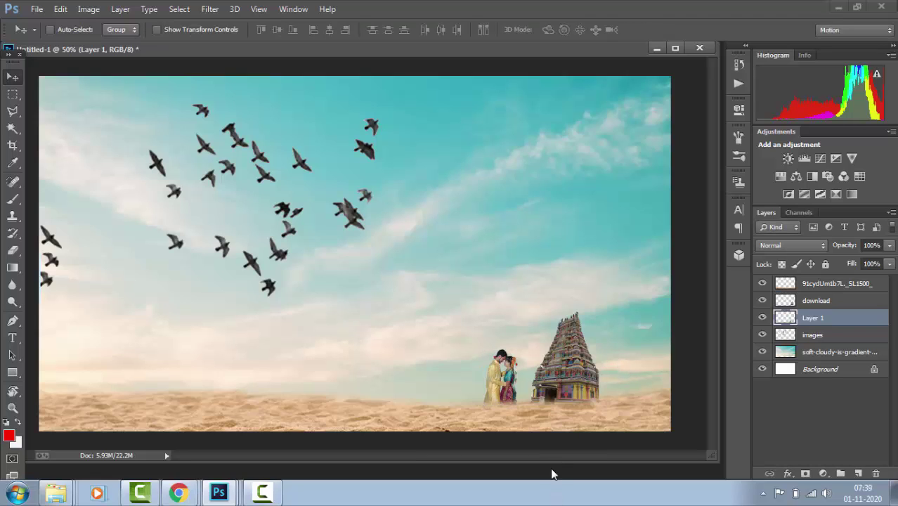
# - Place the garlanded couple picture 04.png into the composite at about 42% scale along the left edge of the canvas
pyautogui.hotkey('ctrl', 'o')
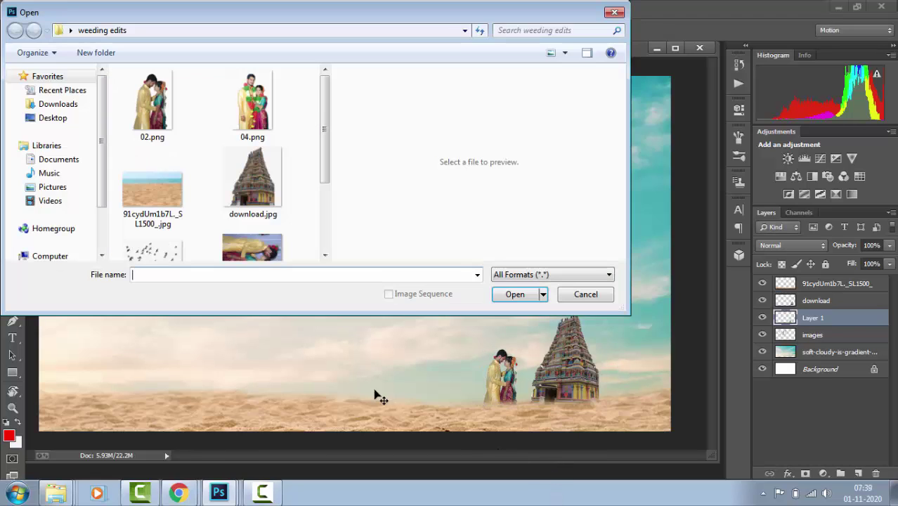
pyautogui.click(251, 109)
pyautogui.moveTo(266, 169); pyautogui.dragTo(327, 380)
pyautogui.moveTo(376, 393); pyautogui.dragTo(378, 394)
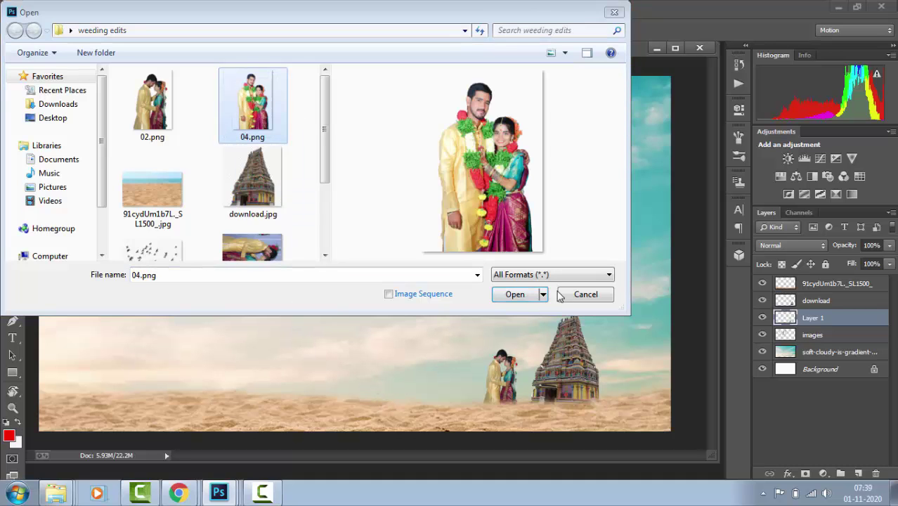
pyautogui.click(585, 294)
pyautogui.moveTo(390, 272); pyautogui.dragTo(146, 284)
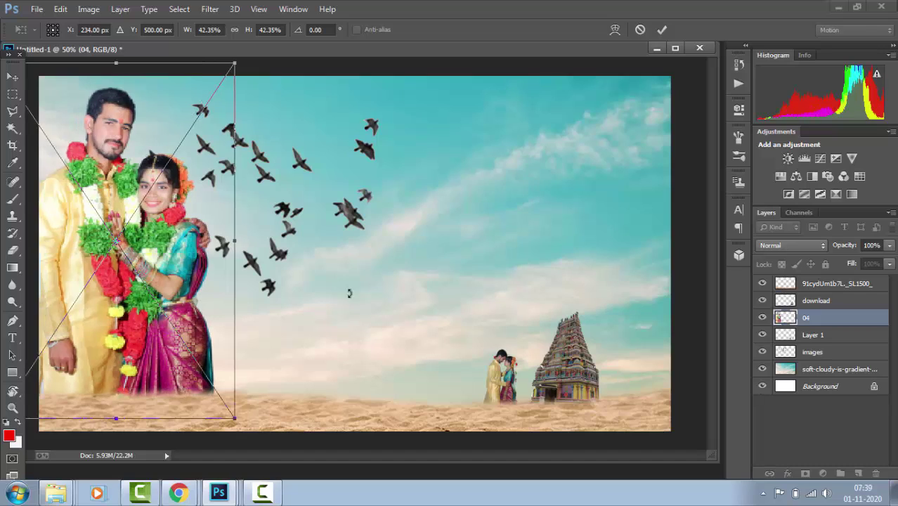
pyautogui.press('Return')
# - Rasterize the 04 layer and bring it to the top of the layer stack, above the beach layer
pyautogui.click(813, 300)
pyautogui.rightClick(811, 320)
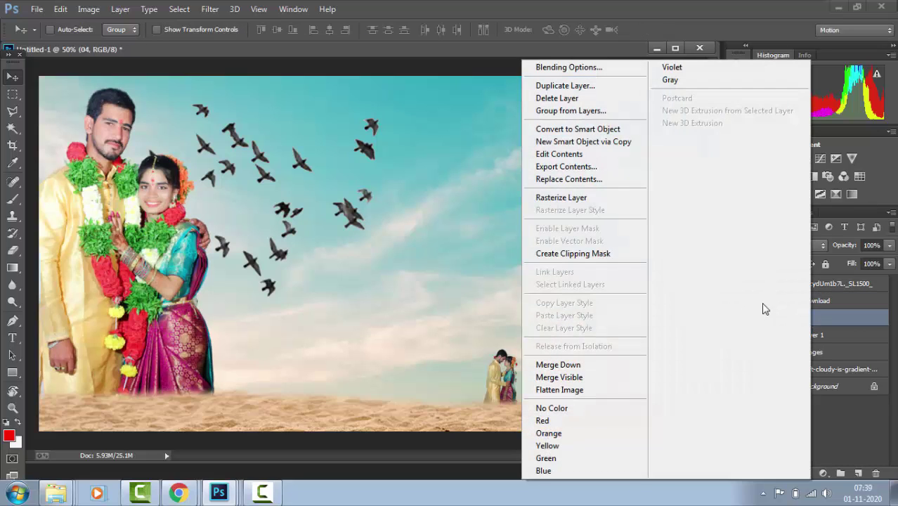
pyautogui.click(583, 198)
pyautogui.moveTo(804, 319); pyautogui.dragTo(805, 286)
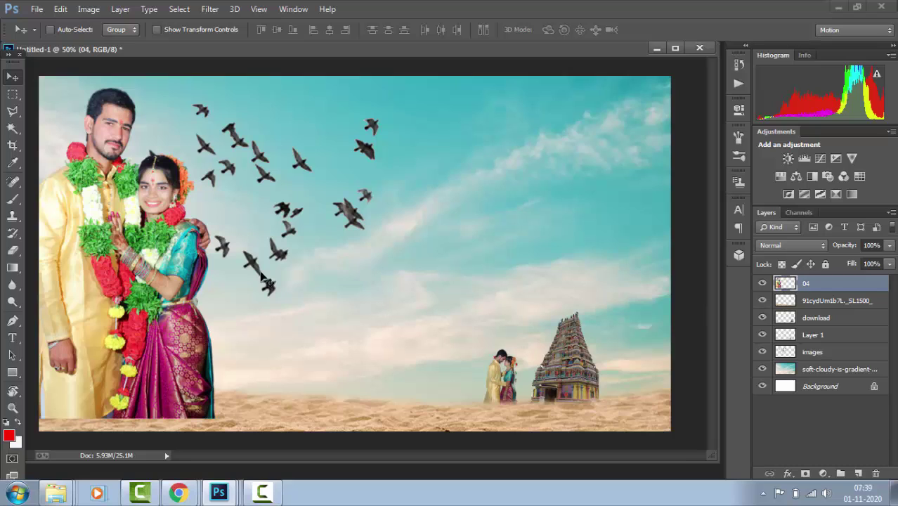
# - Shift the garlanded couple down to the lower canvas edge and rotate them to about -6°, fitting them against the left side
pyautogui.moveTo(110, 217); pyautogui.dragTo(126, 254)
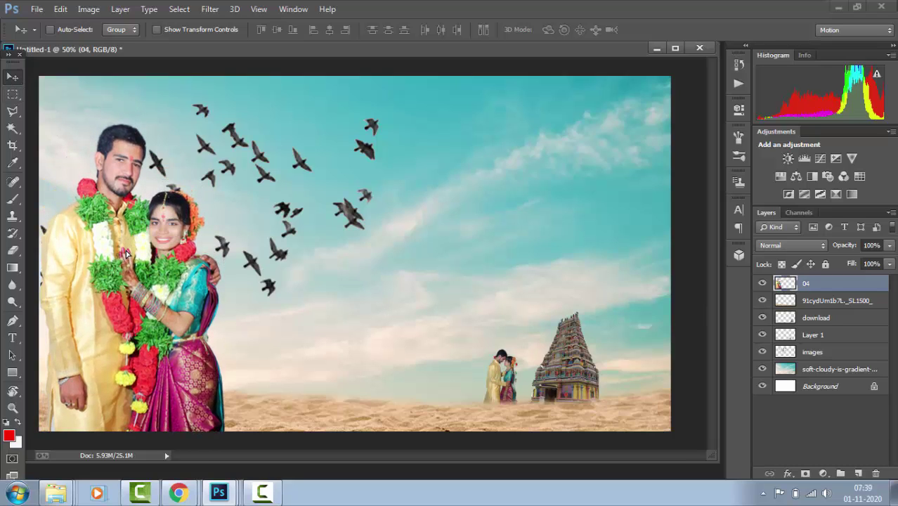
pyautogui.hotkey('ctrl', 't')
pyautogui.moveTo(251, 106); pyautogui.dragTo(235, 97)
pyautogui.moveTo(173, 209); pyautogui.dragTo(164, 204)
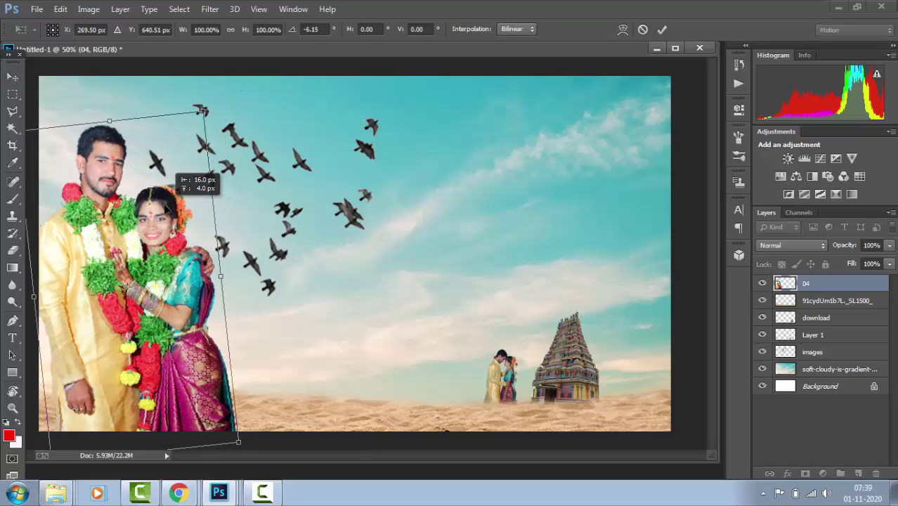
pyautogui.moveTo(170, 242); pyautogui.dragTo(171, 242)
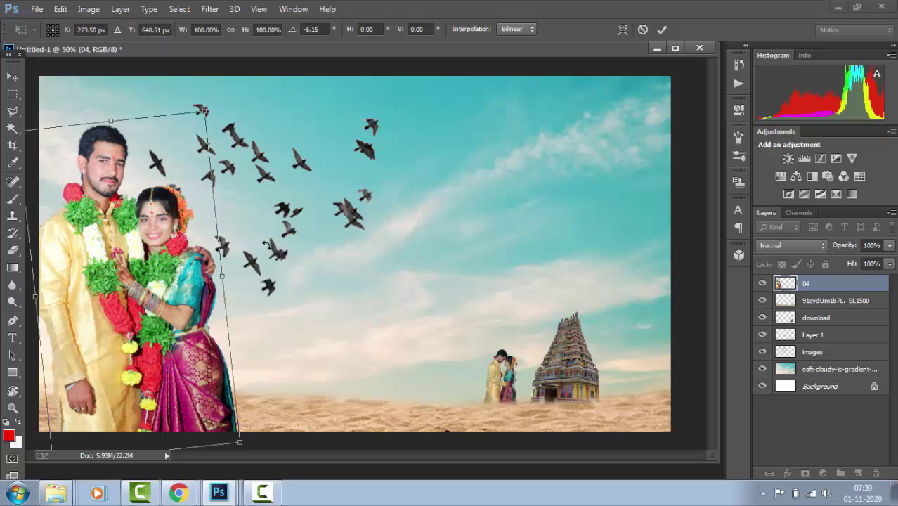
pyautogui.press('Return')
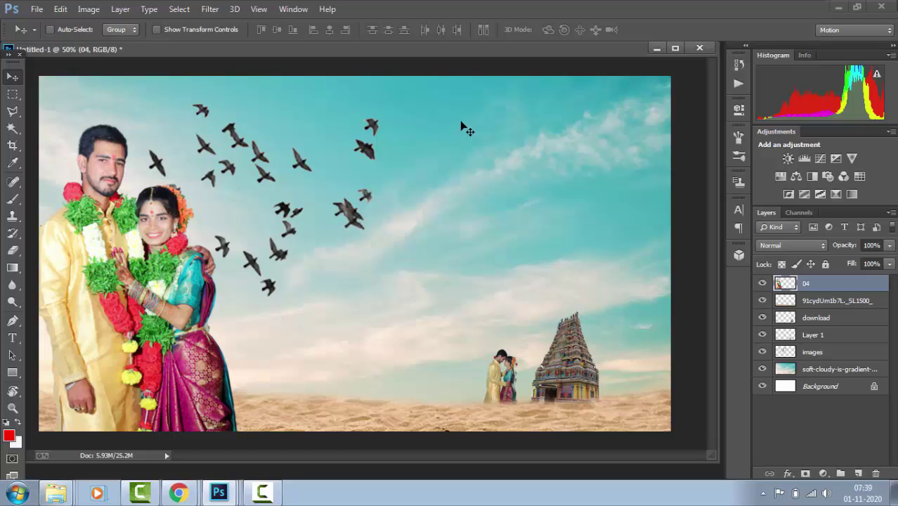
# - Try a Camera Raw grade on the sky layer with Temperature -31, Tint +32, Exposure -0.60, Contrast +35 and Highlights +50
pyautogui.click(848, 376)
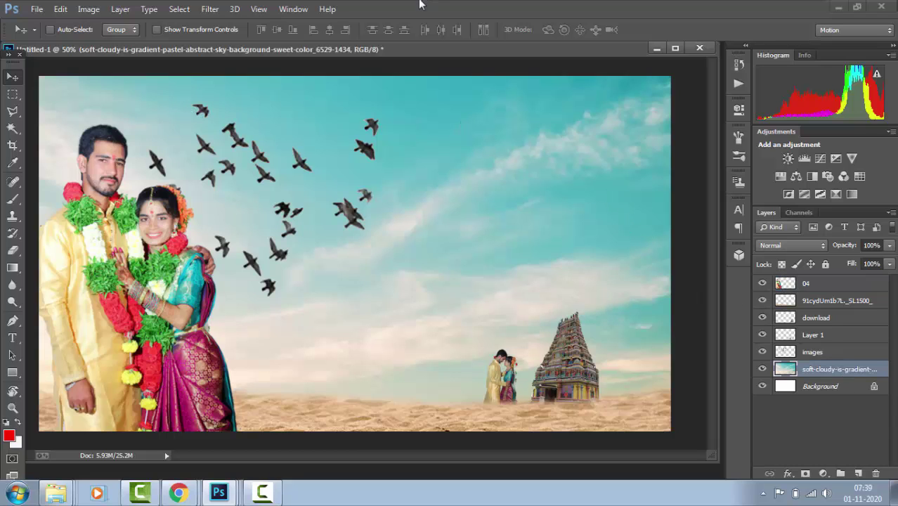
pyautogui.click(210, 8)
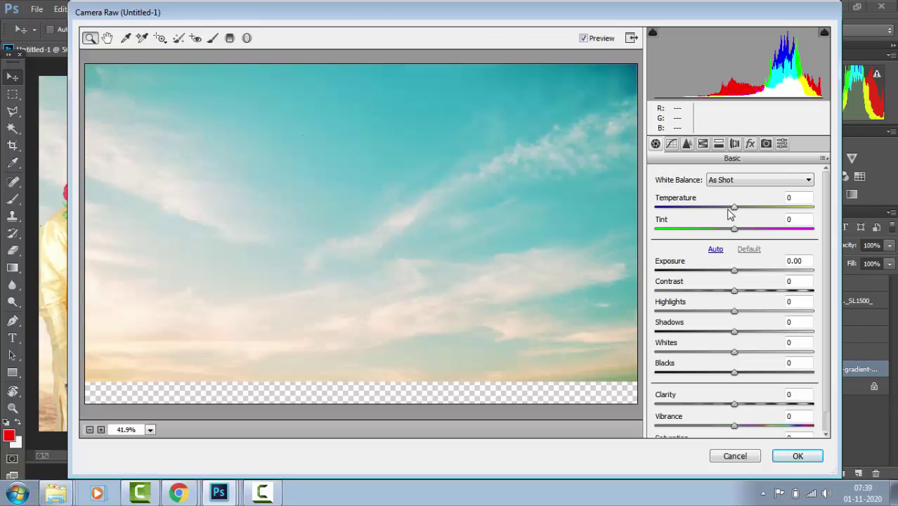
pyautogui.moveTo(728, 209); pyautogui.dragTo(761, 231)
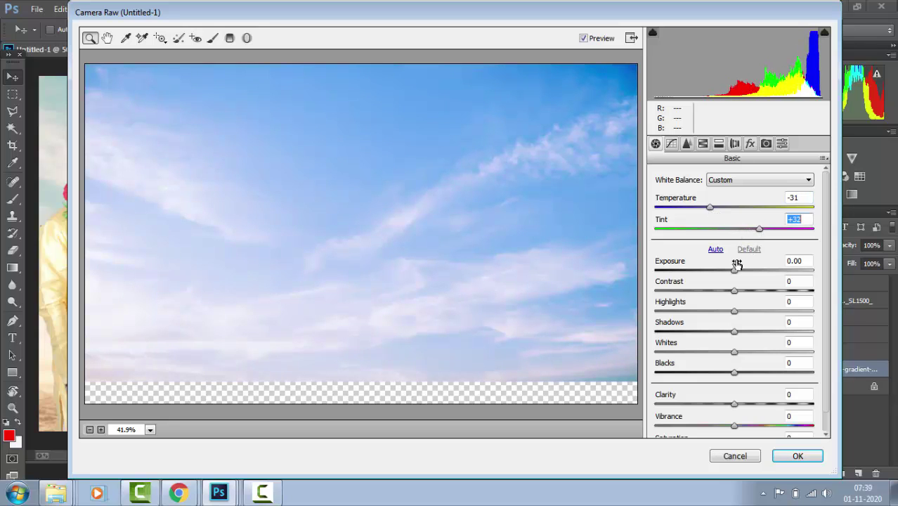
pyautogui.moveTo(734, 271); pyautogui.dragTo(773, 306)
# - Try Shadows -63, Whites +53 and Blacks -100 in the sky layer's Camera Raw grade and apply it
pyautogui.click(734, 331)
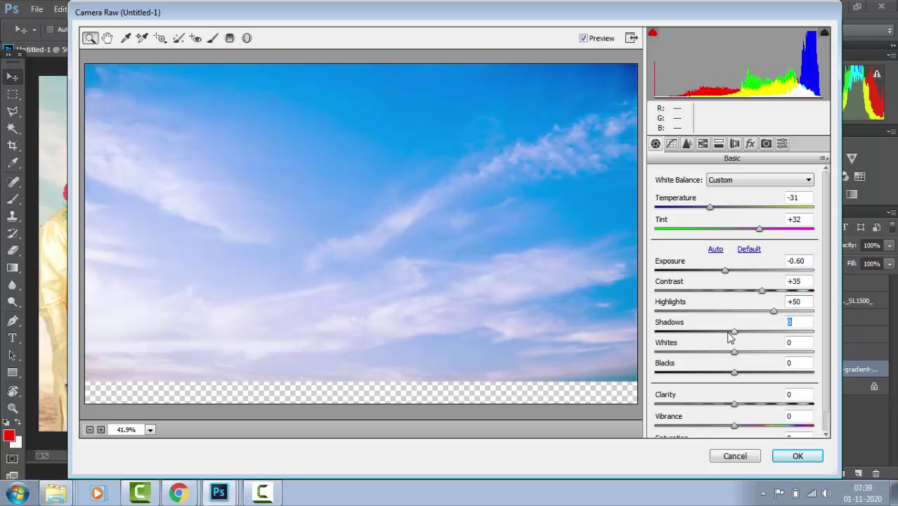
pyautogui.moveTo(729, 337); pyautogui.dragTo(776, 353)
pyautogui.moveTo(734, 376); pyautogui.dragTo(655, 376)
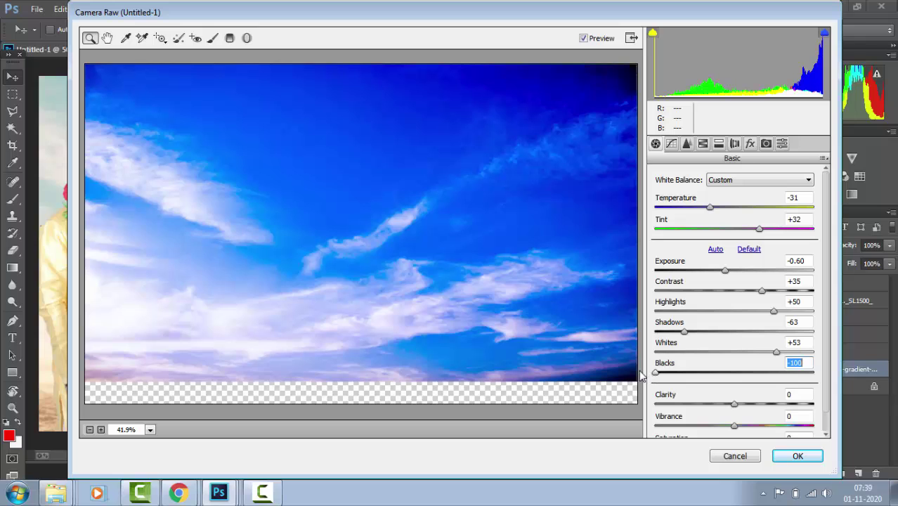
pyautogui.click(797, 456)
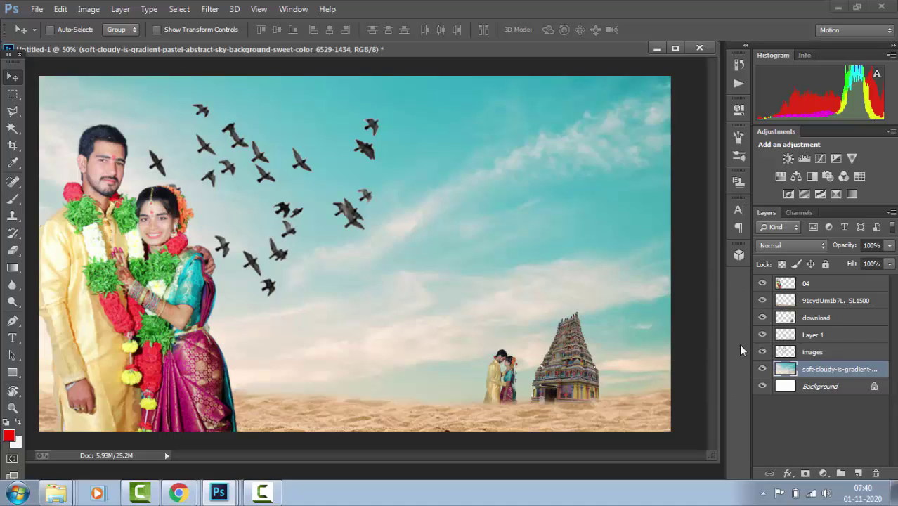
# - Create a new layer at the top of the layer stack and paint it entirely black (000000) with a 700 px brush
pyautogui.click(858, 473)
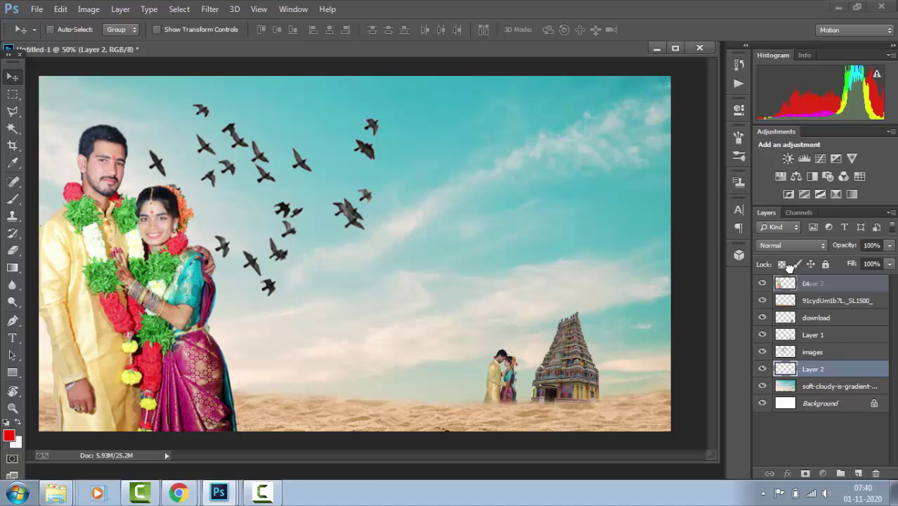
pyautogui.moveTo(812, 369); pyautogui.dragTo(808, 289)
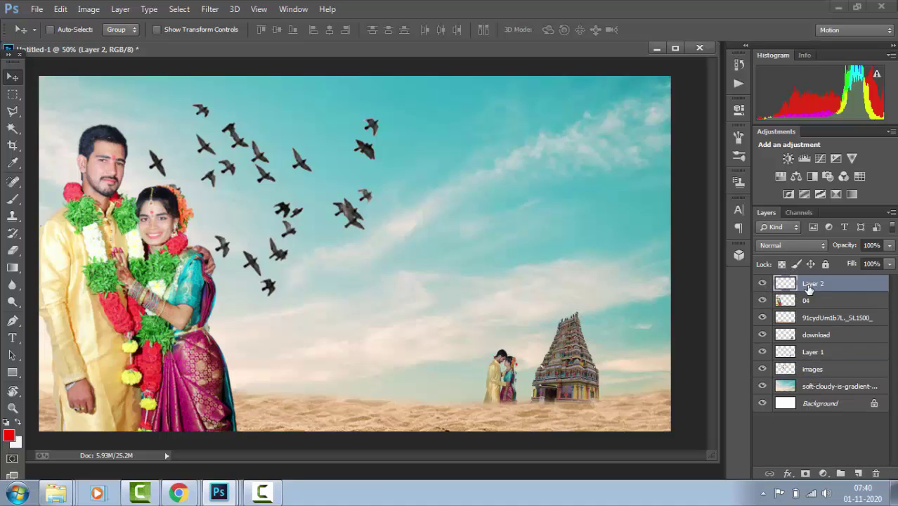
pyautogui.click(9, 436)
pyautogui.write('000000')
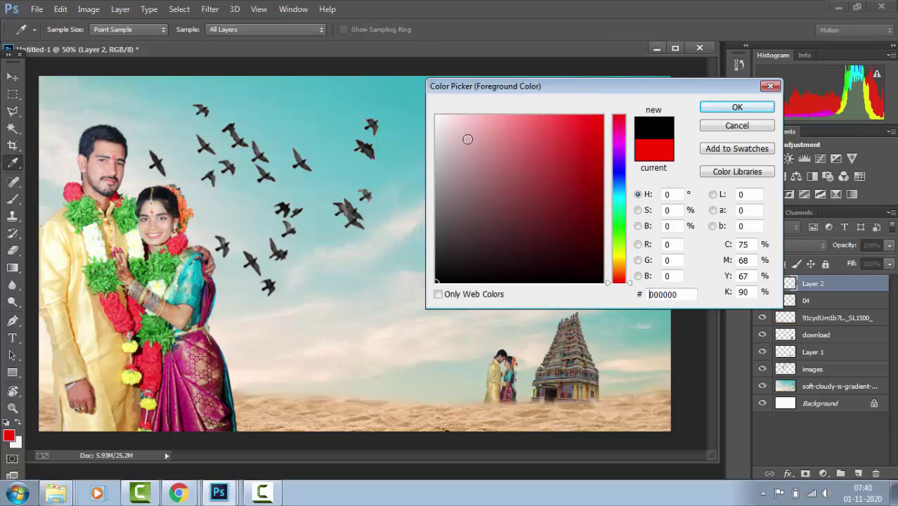
pyautogui.click(736, 107)
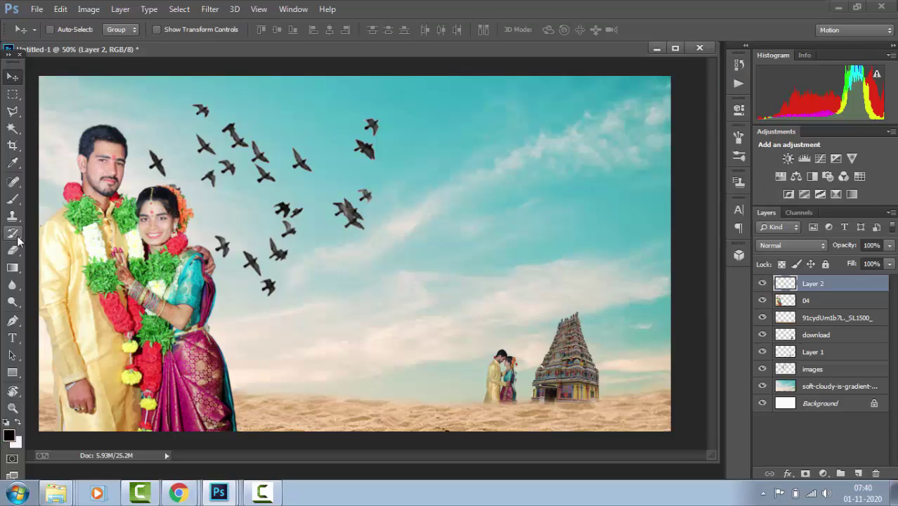
pyautogui.click(12, 198)
pyautogui.moveTo(105, 127)
pyautogui.mouseDown()
pyautogui.moveTo(738, 134)
pyautogui.moveTo(755, 380)
pyautogui.moveTo(682, 306)
pyautogui.moveTo(145, 302)
pyautogui.moveTo(260, 309)
pyautogui.moveTo(394, 365)
pyautogui.moveTo(330, 316)
pyautogui.moveTo(85, 337)
pyautogui.moveTo(372, 484)
pyautogui.moveTo(594, 492)
pyautogui.moveTo(471, 429)
pyautogui.mouseUp()
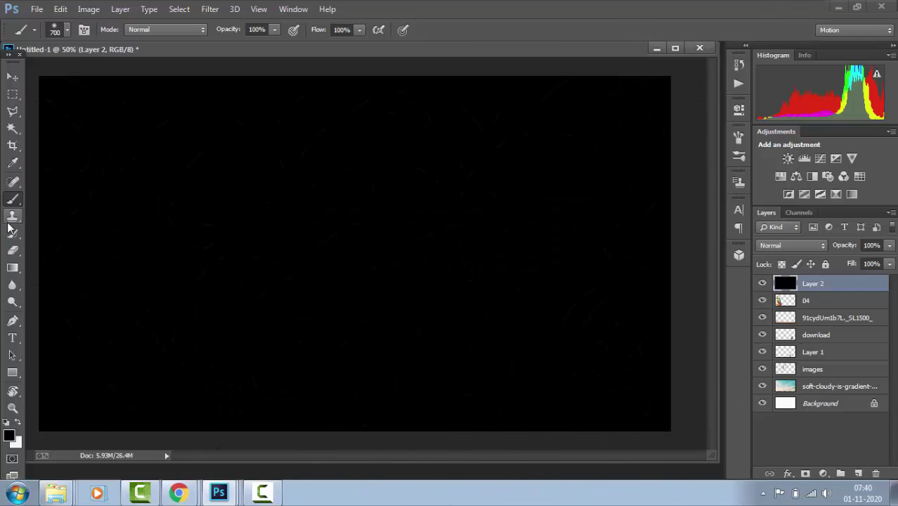
# - Erase the middle of the black layer with a soft eraser enlarged to 2300 px, leaving only a faint vignette around the edges
pyautogui.click(13, 250)
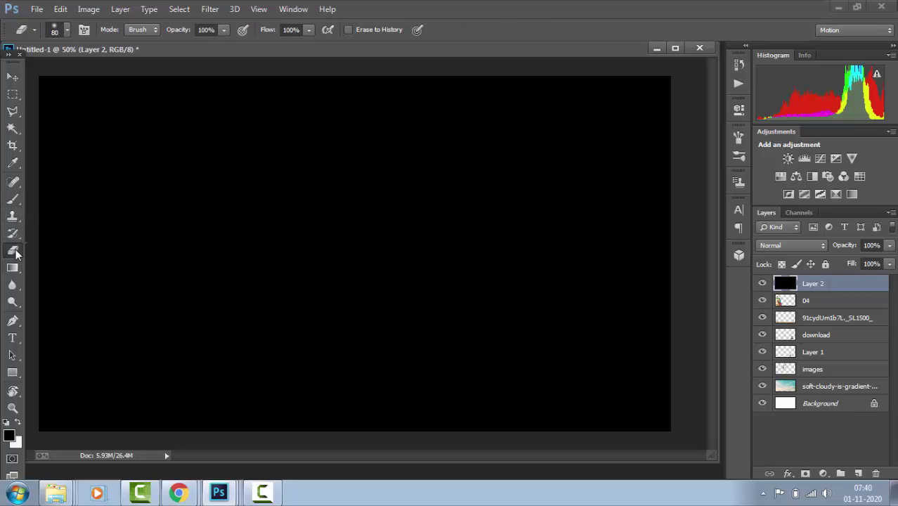
pyautogui.click(31, 248)
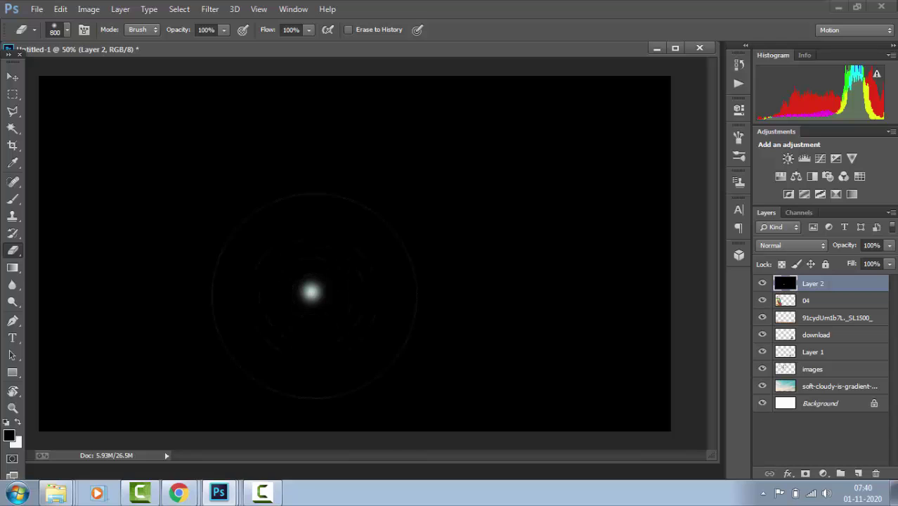
pyautogui.press(']')
pyautogui.press(']')
pyautogui.press(']')
pyautogui.press(']')
pyautogui.press(']')
pyautogui.press(']')
pyautogui.press(']')
pyautogui.press(']')
pyautogui.press(']')
pyautogui.press(']')
pyautogui.press(']')
pyautogui.press(']')
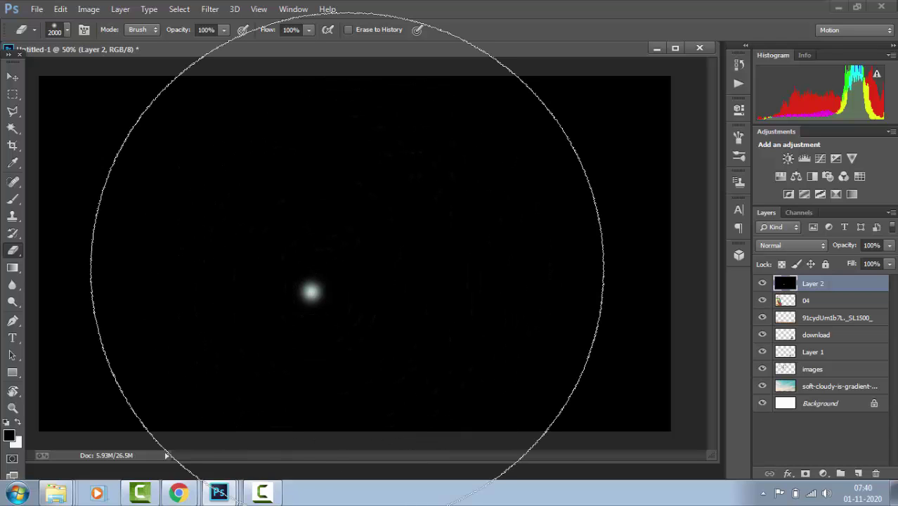
pyautogui.press(']')
pyautogui.press(']')
pyautogui.click(344, 256)
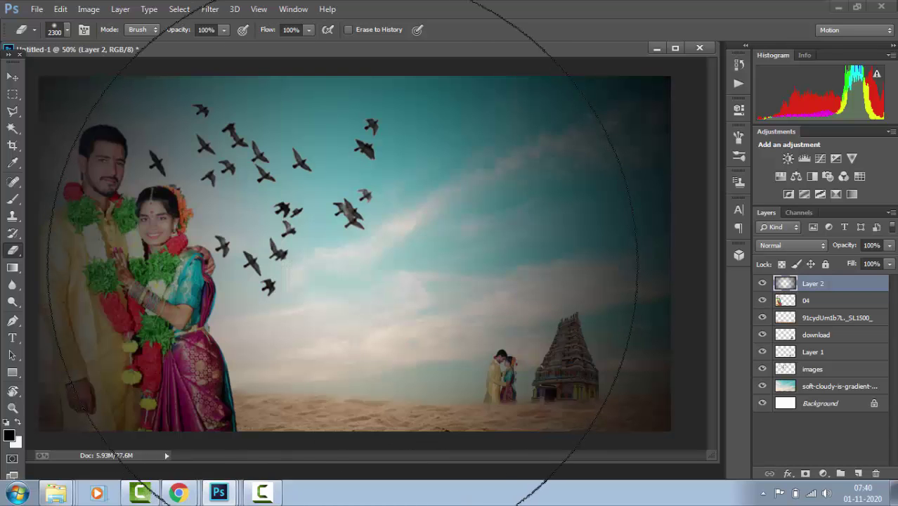
pyautogui.click(341, 255)
pyautogui.click(343, 256)
pyautogui.click(331, 257)
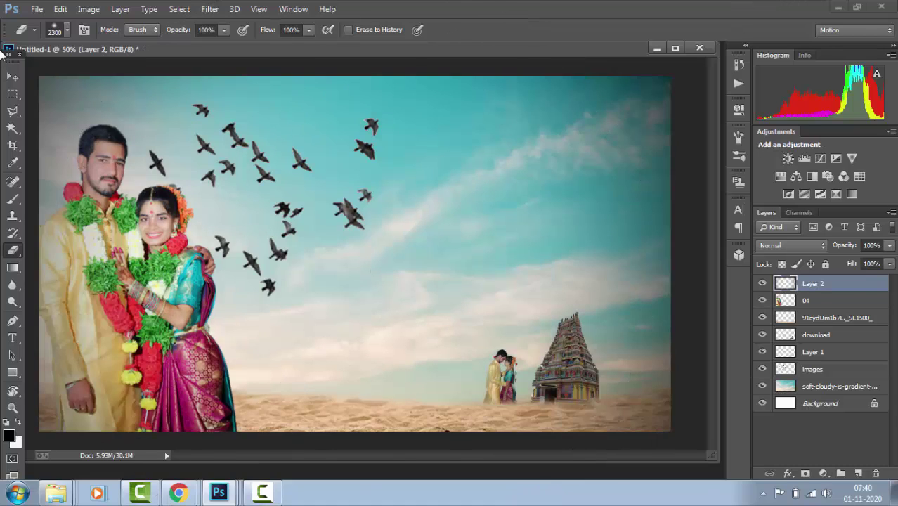
# - Lower the vignette layer in the stack to directly above the sky layer, beneath the couples, birds and temple
pyautogui.click(13, 76)
pyautogui.moveTo(820, 284); pyautogui.dragTo(831, 383)
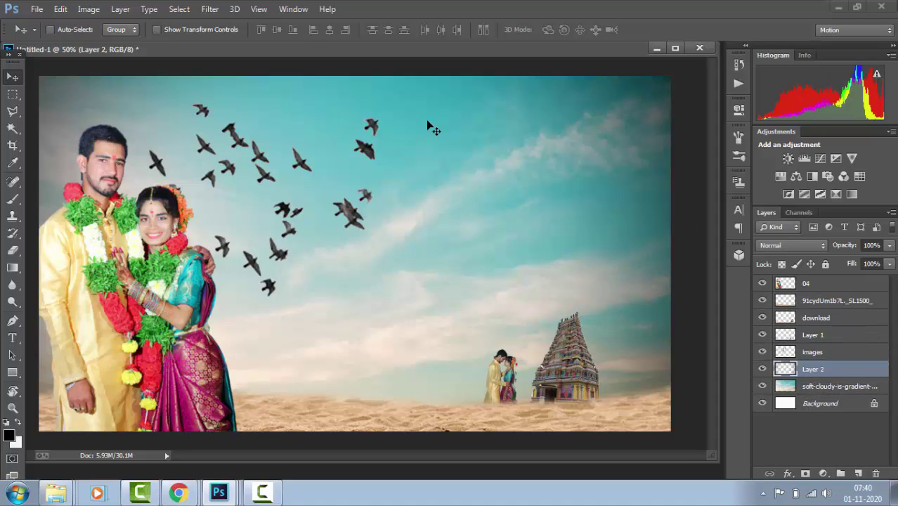
# - Save the composite as the JPEG file Untitled-1.jpg in the Desktop folder pre edit o1
pyautogui.click(35, 8)
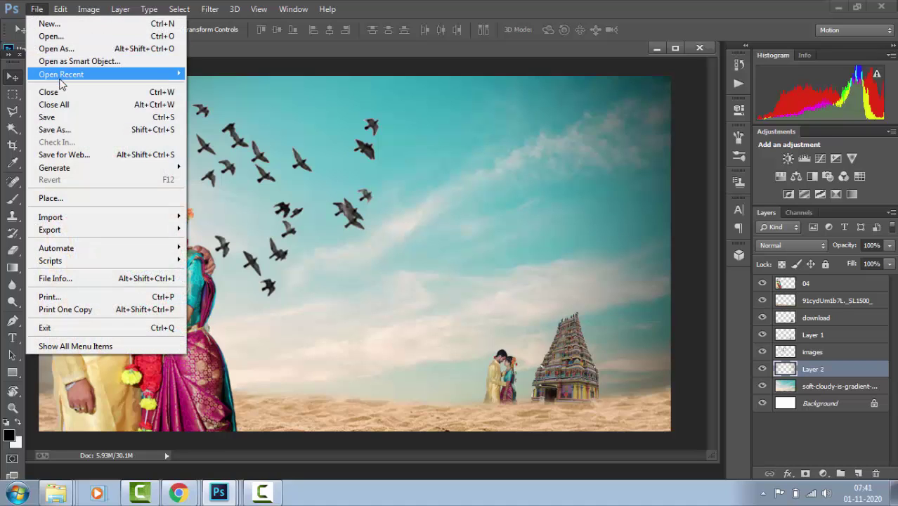
pyautogui.click(73, 128)
pyautogui.click(82, 120)
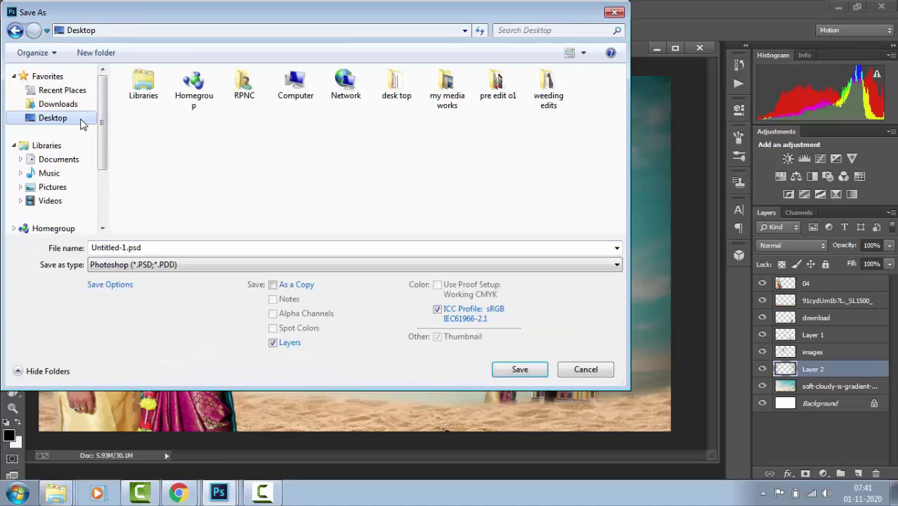
pyautogui.doubleClick(501, 92)
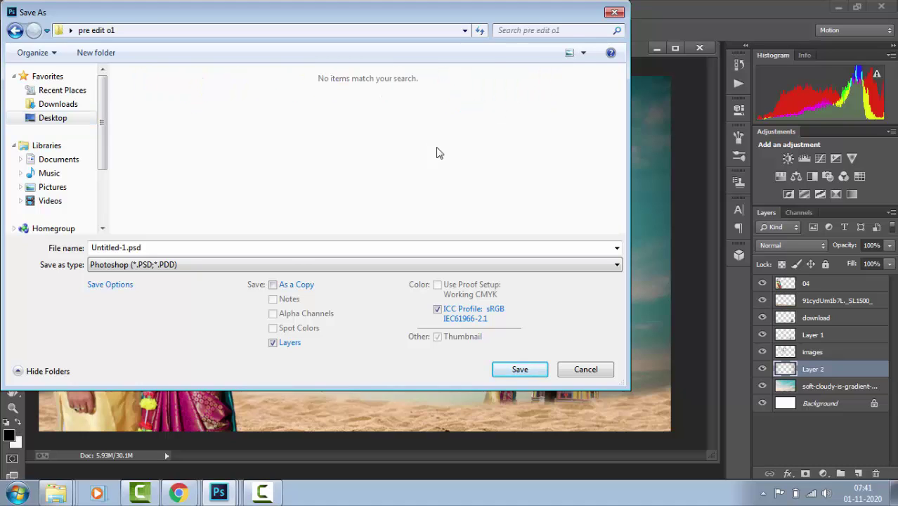
pyautogui.click(290, 267)
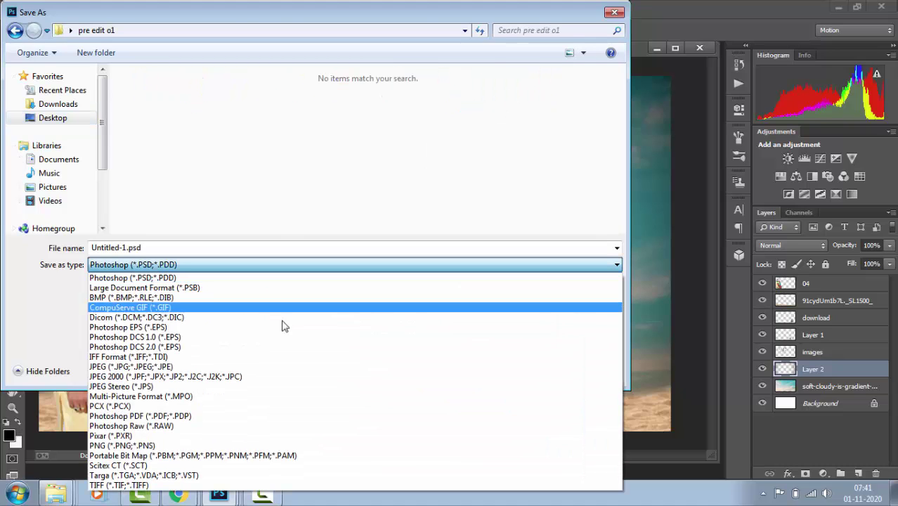
pyautogui.click(269, 367)
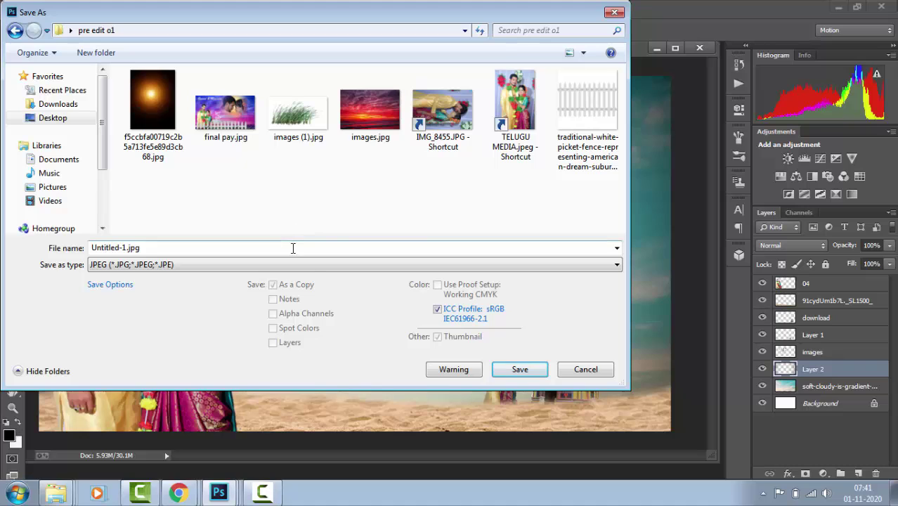
pyautogui.click(519, 369)
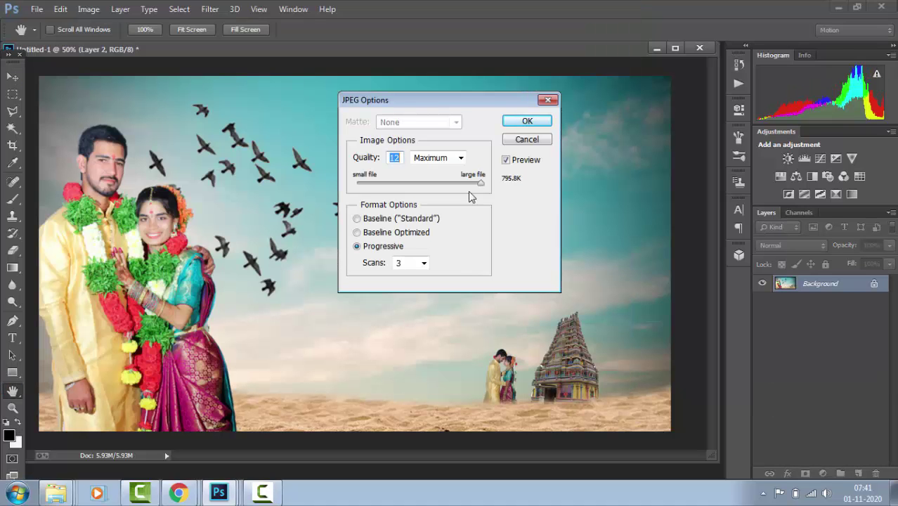